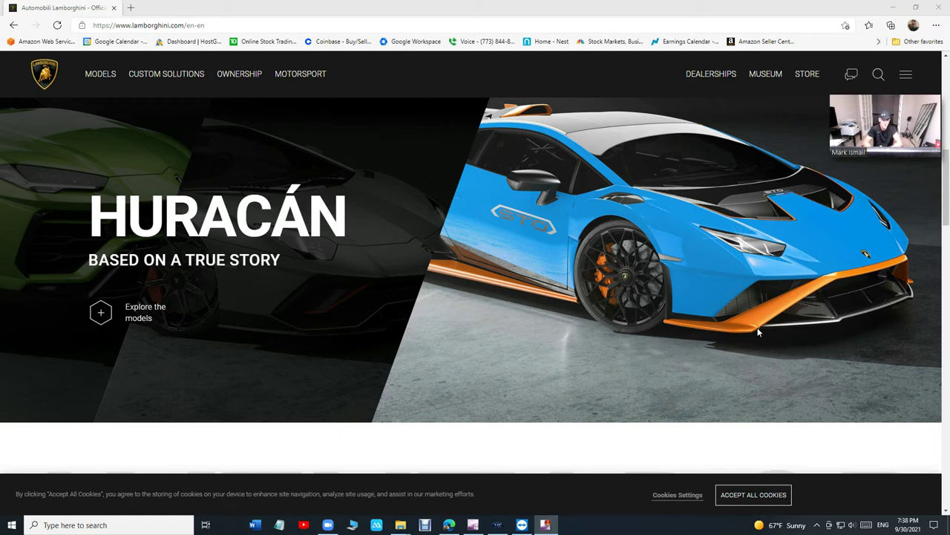
# - Go to Google, search 'vip shop management', and scroll to the vip-shop-management.com listing
pyautogui.click(248, 27)
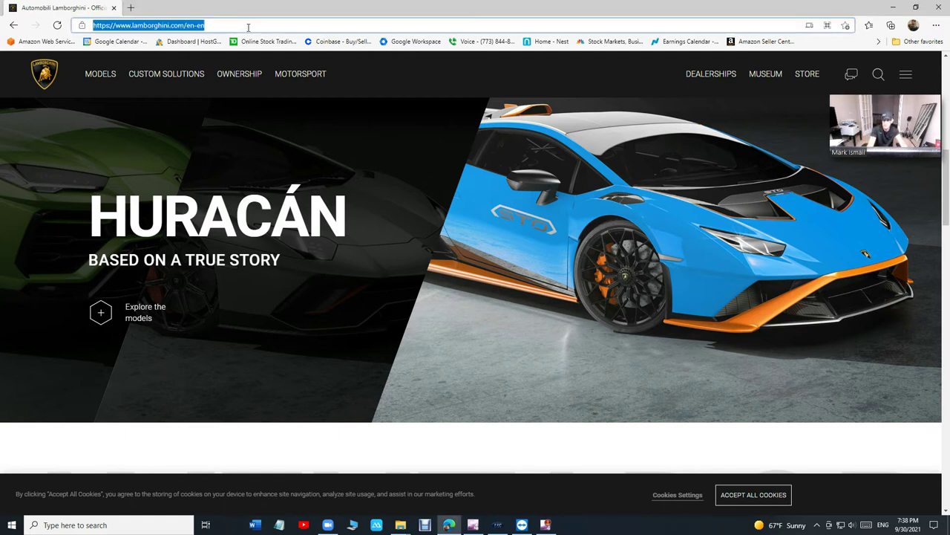
pyautogui.write('google.com')
pyautogui.press('Return')
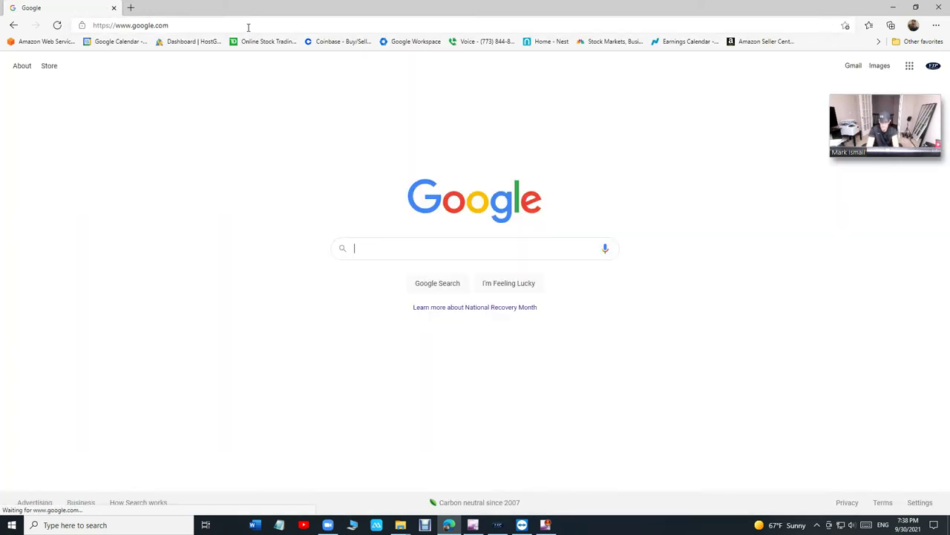
pyautogui.write('vip shop ')
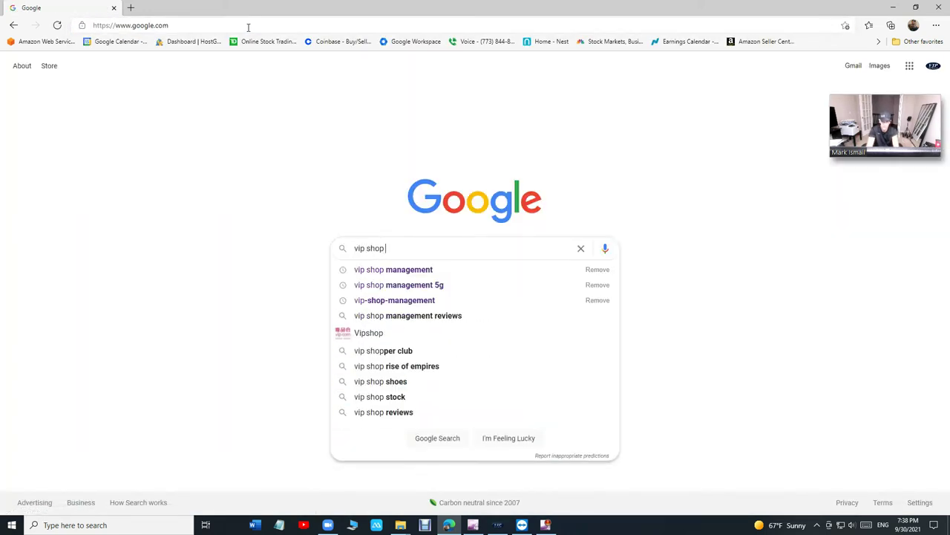
pyautogui.write('management')
pyautogui.press('Return')
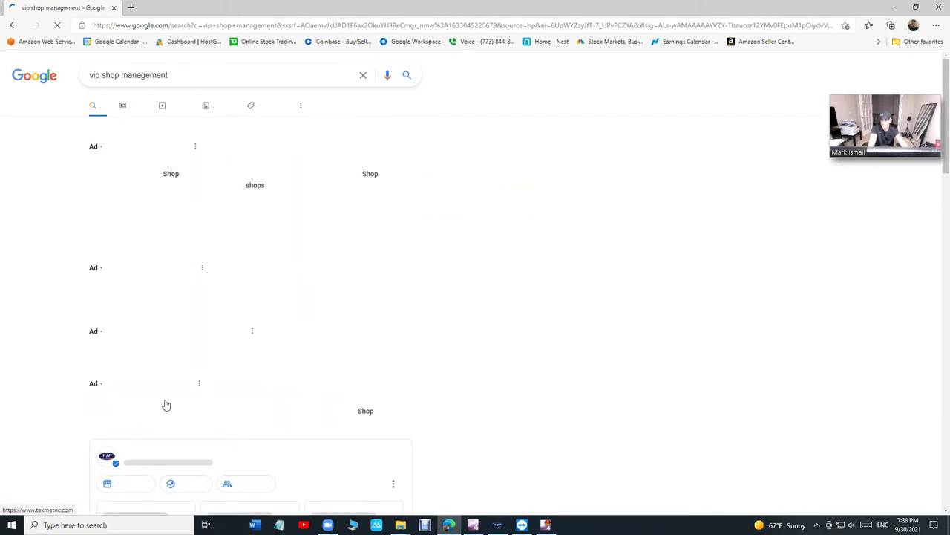
pyautogui.scroll(-2, 211, 308)
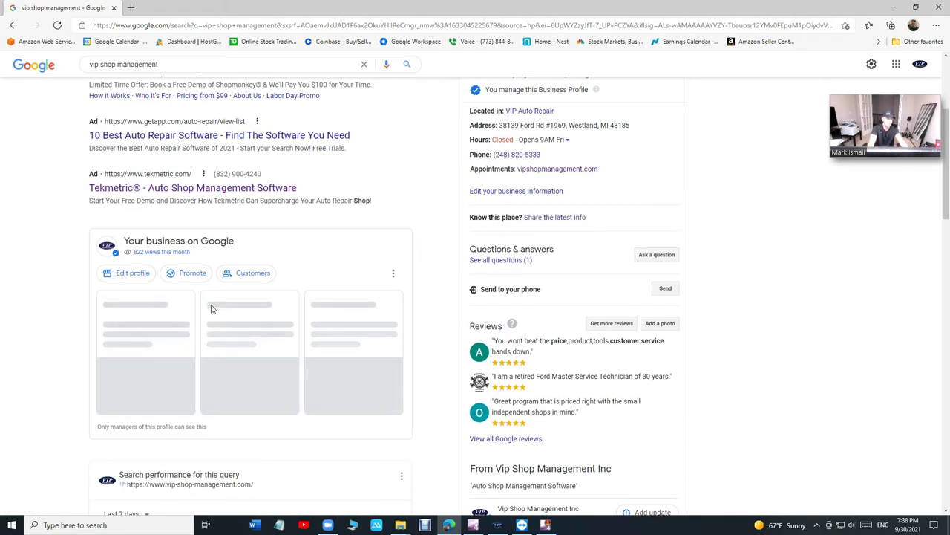
pyautogui.scroll(-7, 211, 308)
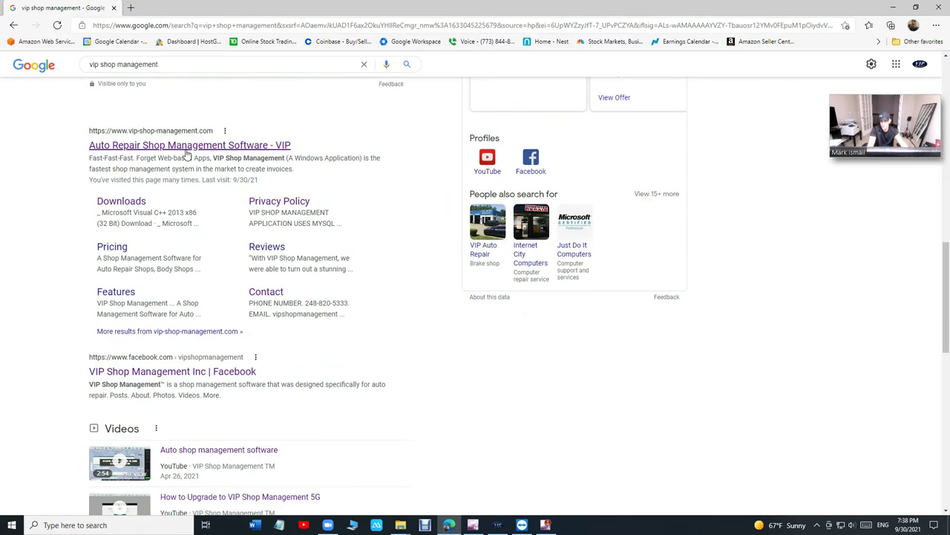
# - Open the VIP Shop Management website and browse from Buy Now back home to Pricing
pyautogui.click(186, 149)
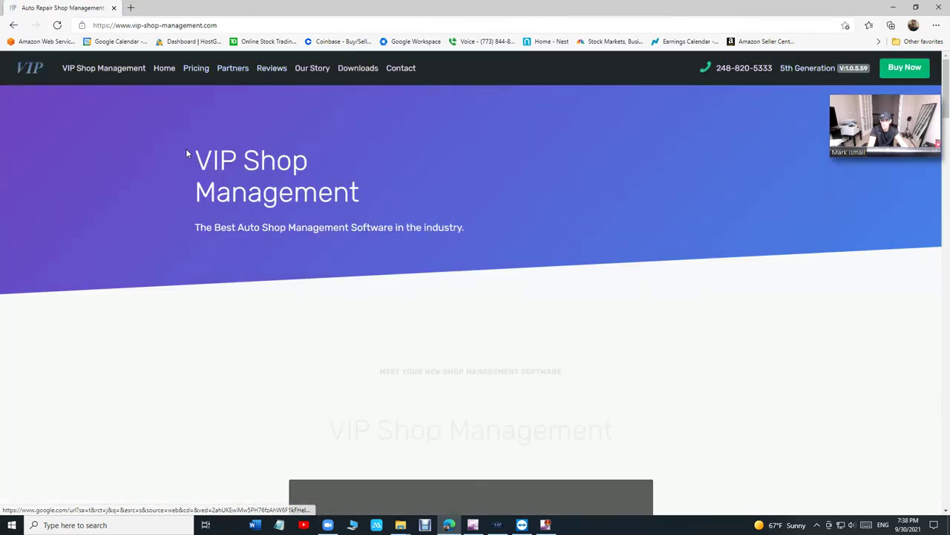
pyautogui.click(905, 68)
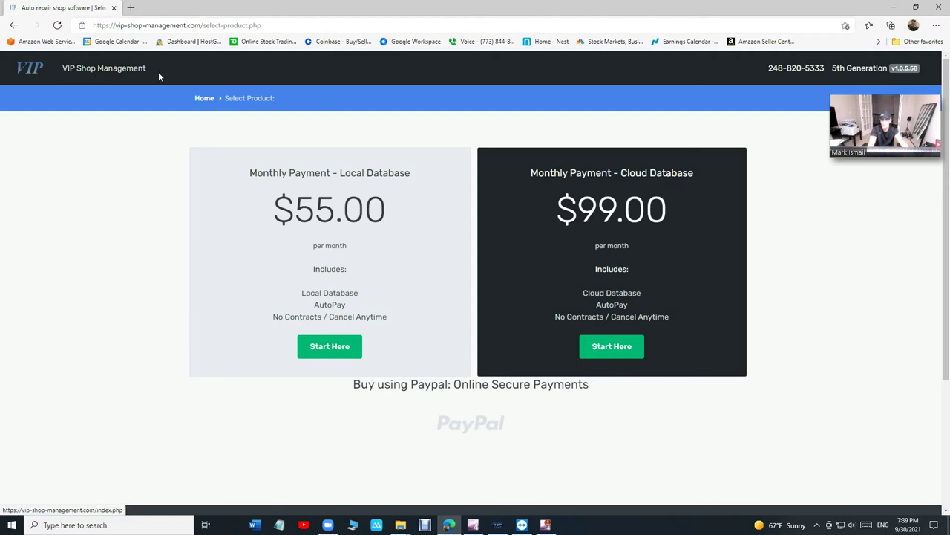
pyautogui.click(124, 74)
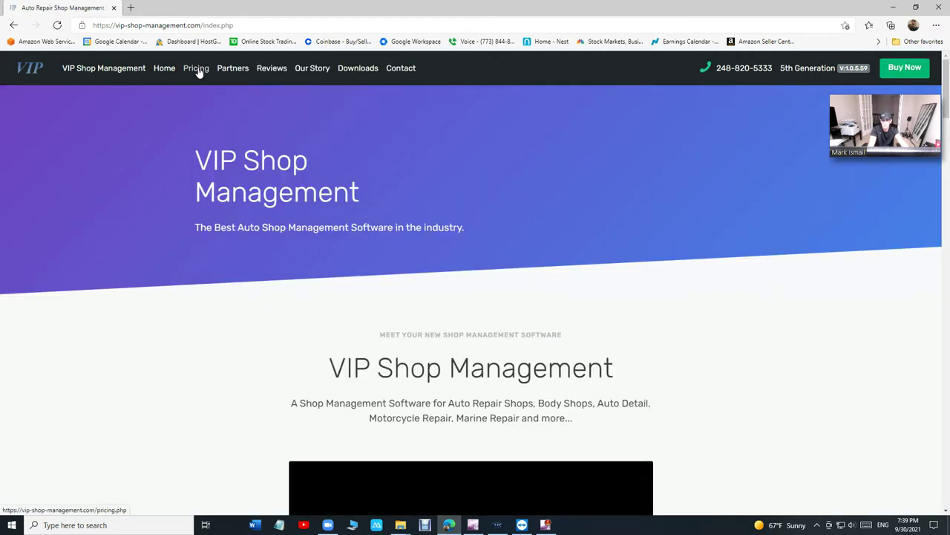
pyautogui.click(197, 68)
# - Check the monitor resolution system requirement, then open the $55/$99 plan selection page
pyautogui.scroll(-15, 408, 214)
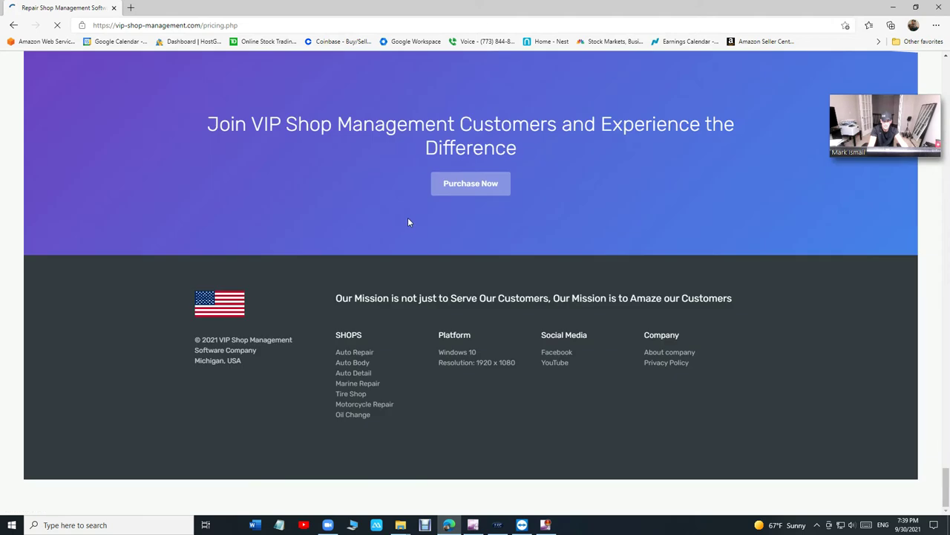
pyautogui.scroll(6, 408, 217)
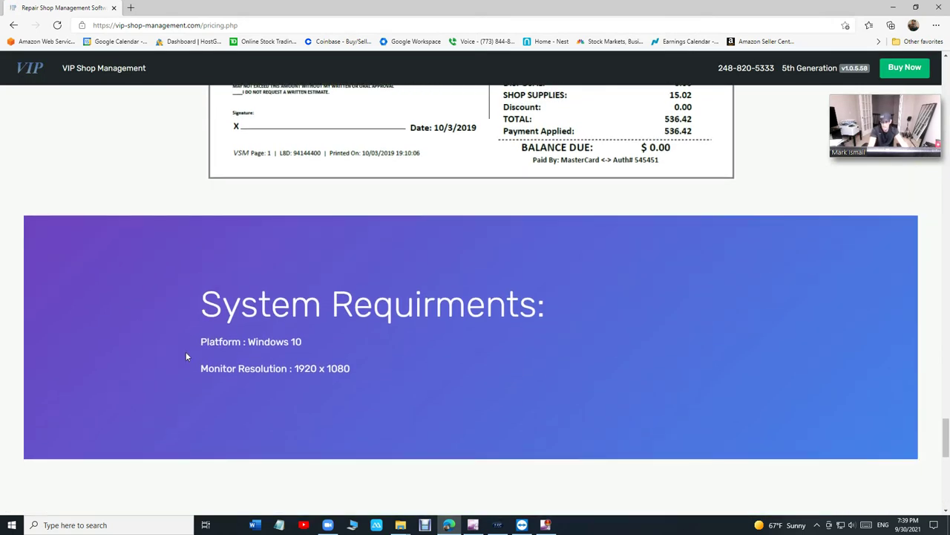
pyautogui.moveTo(200, 368); pyautogui.dragTo(246, 369)
pyautogui.moveTo(333, 371); pyautogui.dragTo(349, 368)
pyautogui.click(295, 365)
pyautogui.scroll(1, 437, 359)
pyautogui.scroll(-12, 435, 360)
pyautogui.scroll(2, 434, 362)
pyautogui.scroll(4, 434, 363)
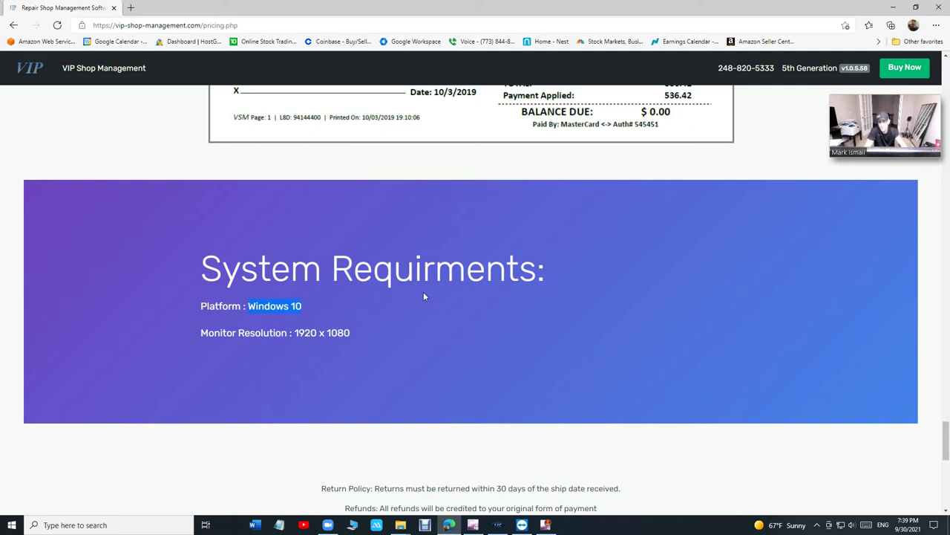
pyautogui.click(905, 66)
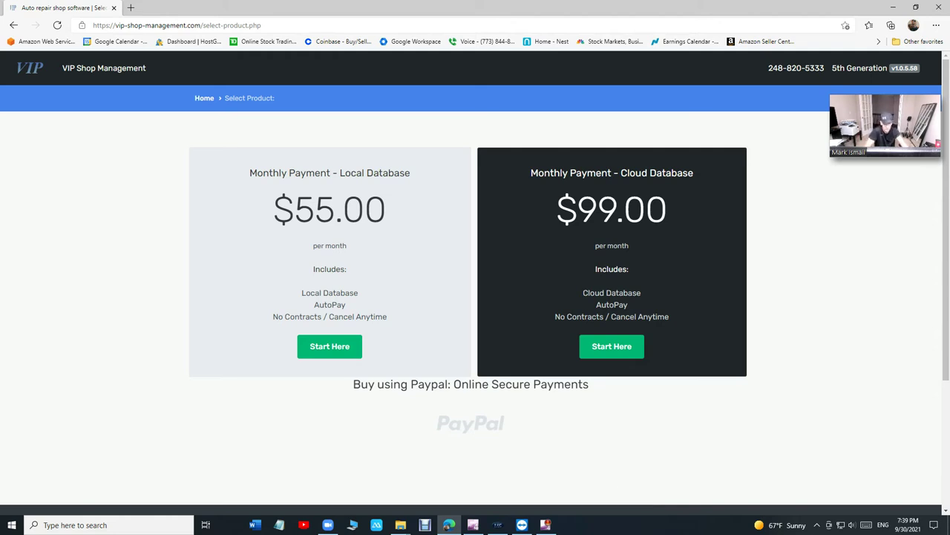
# - Download and open the Cloud Database version of VIP, choosing the cloud database option
pyautogui.click(631, 351)
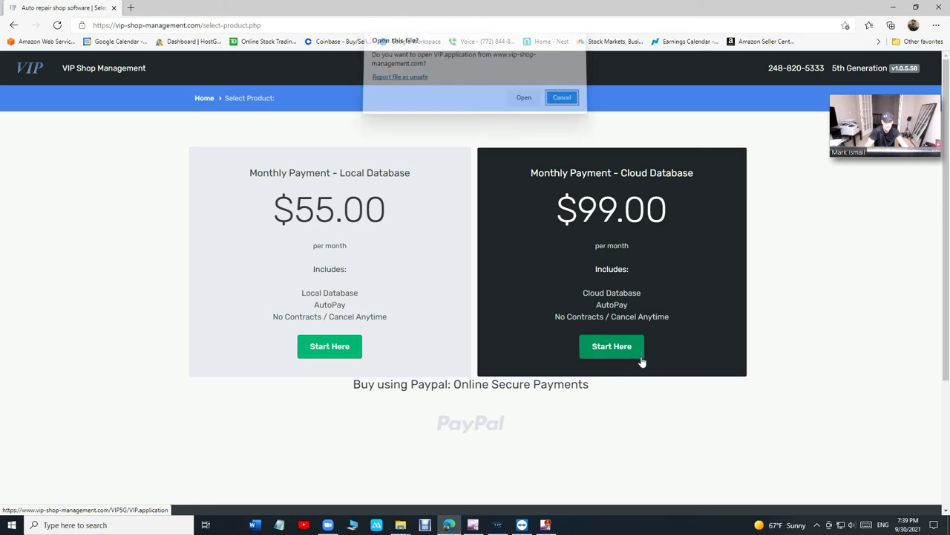
pyautogui.click(528, 105)
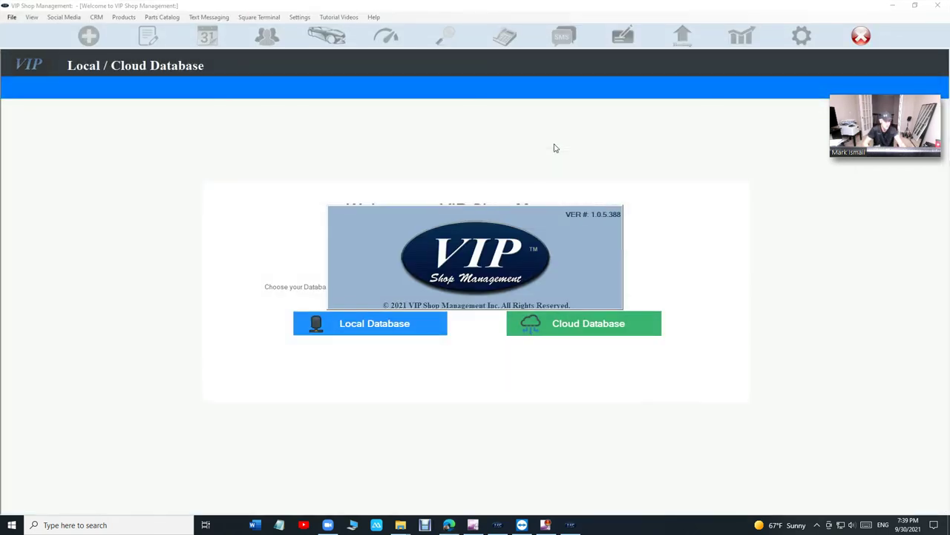
pyautogui.click(570, 328)
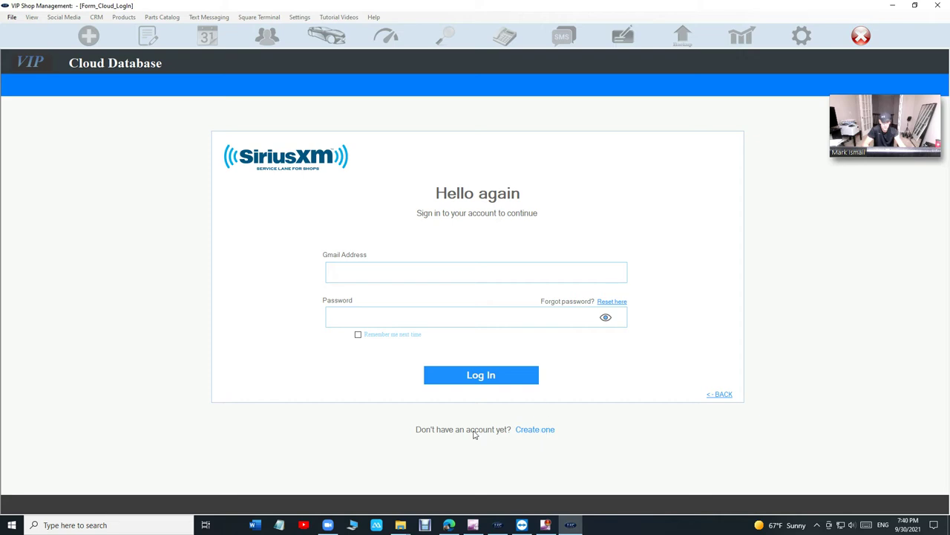
# - Start a new account with company name Vip Auto Detail, plus the street, city and state
pyautogui.click(545, 430)
pyautogui.write('vip')
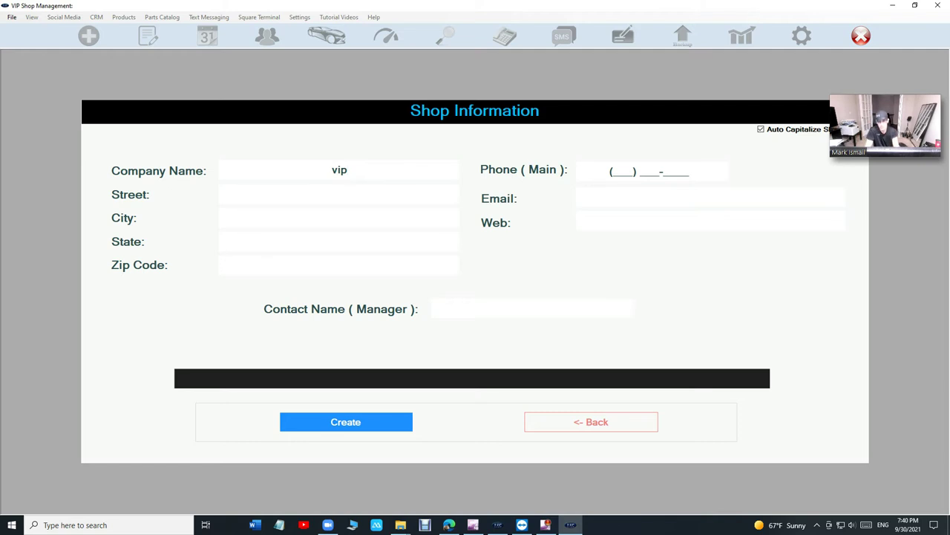
pyautogui.write(' s')
pyautogui.press('BackSpace')
pyautogui.write('auto detail')
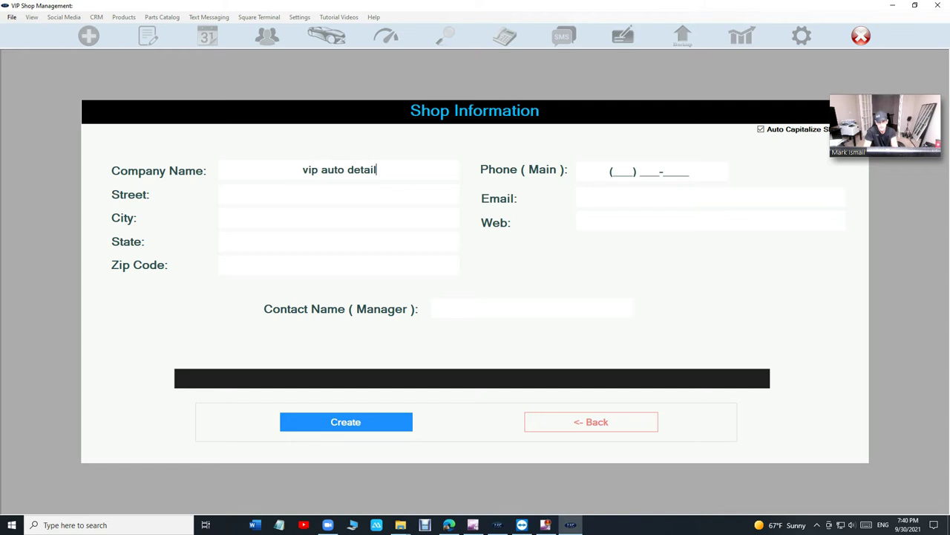
pyautogui.press('Tab')
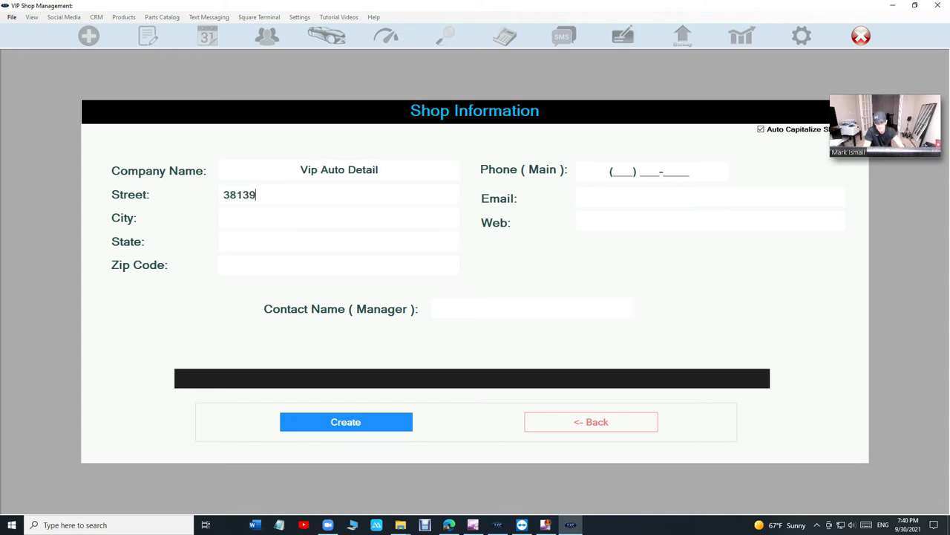
pyautogui.press('Tab')
pyautogui.write('canont')
pyautogui.press('BackSpace')
pyautogui.press('BackSpace')
pyautogui.press('BackSpace')
pyautogui.write('ton')
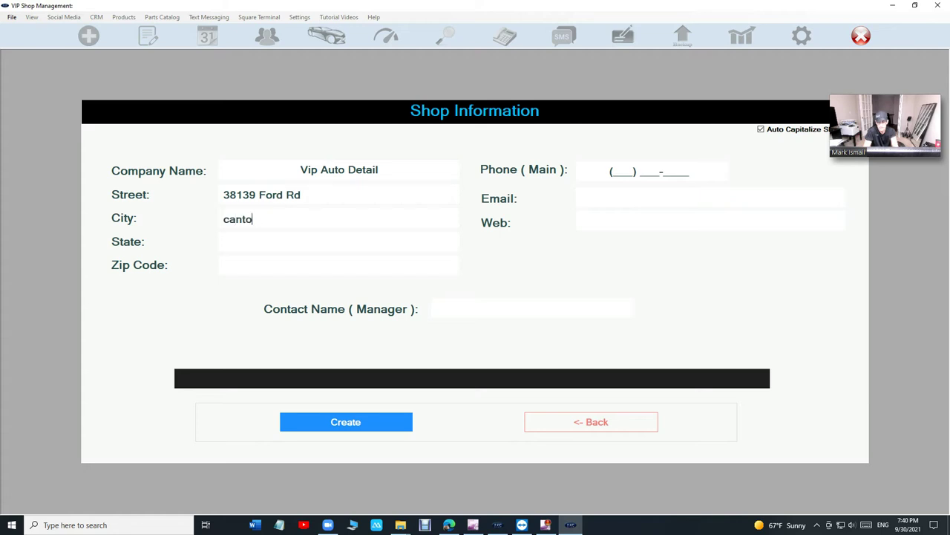
pyautogui.press('Tab')
pyautogui.write('mi')
# - Fill in the zip, phone, shop e-mail and manager's contact name, then submit the form
pyautogui.press('Tab')
pyautogui.write('4818')
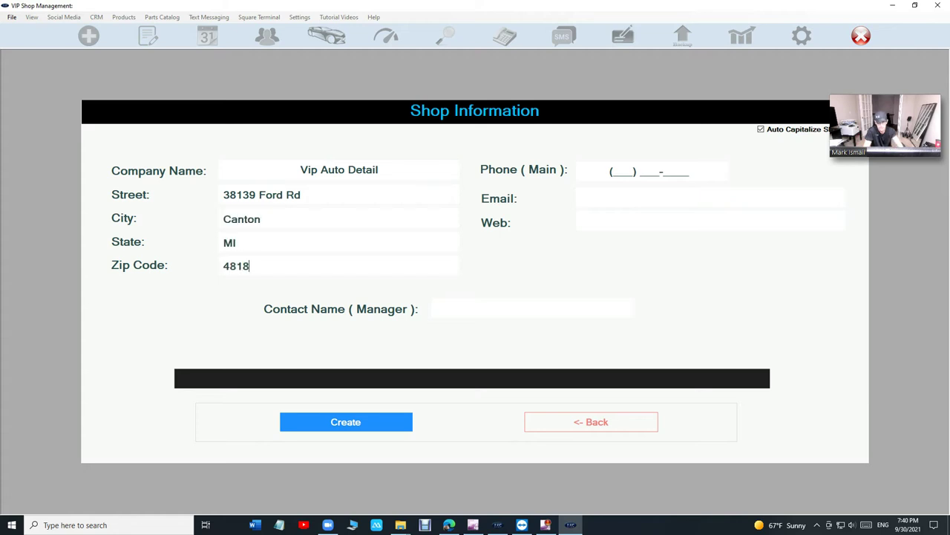
pyautogui.write('333')
pyautogui.press('Tab')
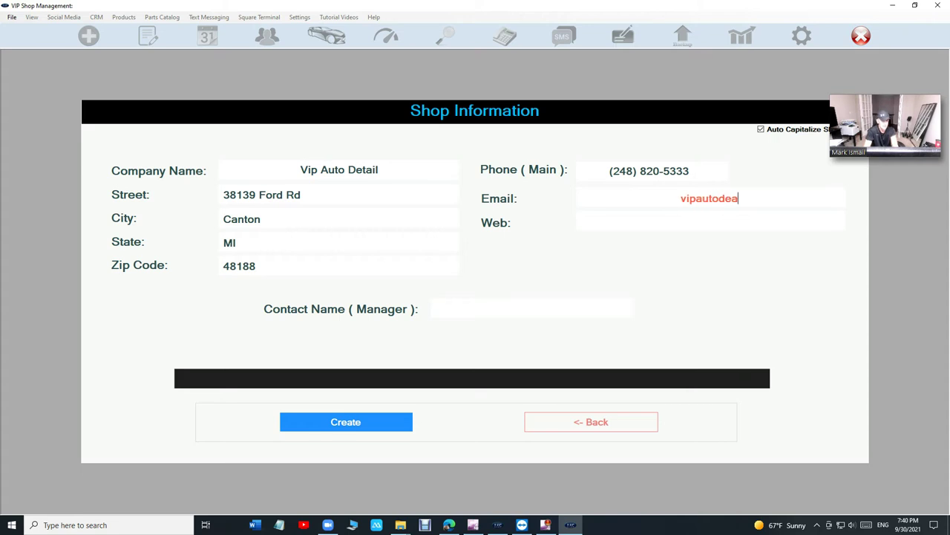
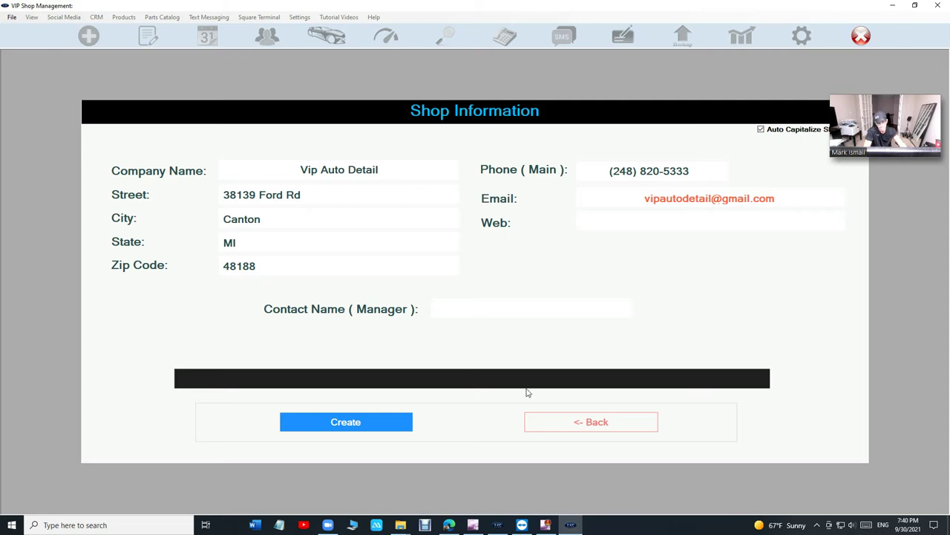
pyautogui.click(508, 313)
pyautogui.write('MArk')
pyautogui.press('BackSpace')
pyautogui.press('BackSpace')
pyautogui.press('BackSpace')
pyautogui.write('ark')
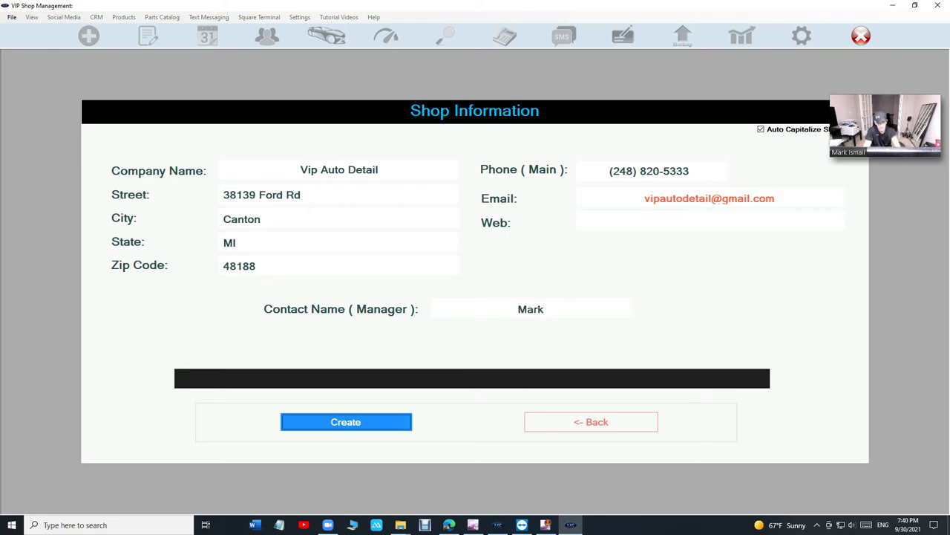
pyautogui.click(338, 429)
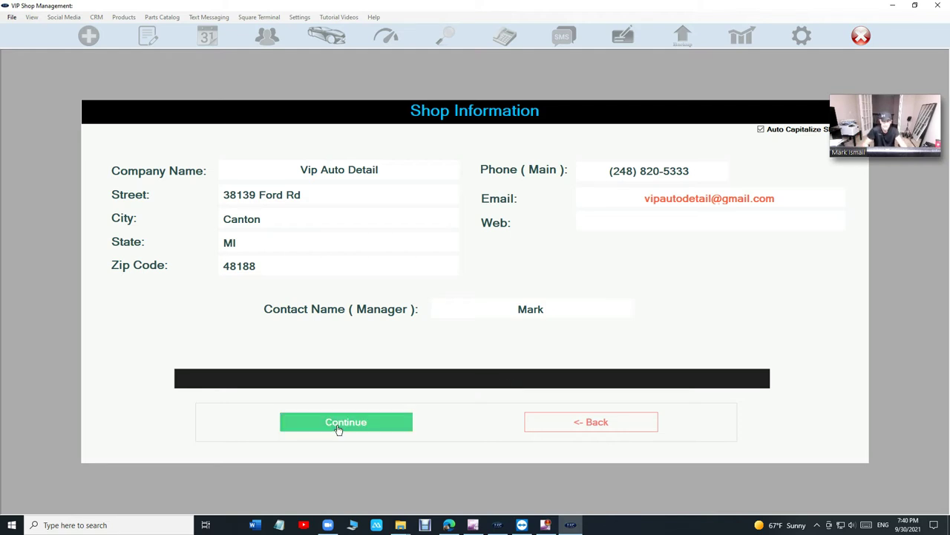
# - Check out with PayPal and authorize the $99 AutoPay subscription with Agree & Subscribe
pyautogui.click(338, 429)
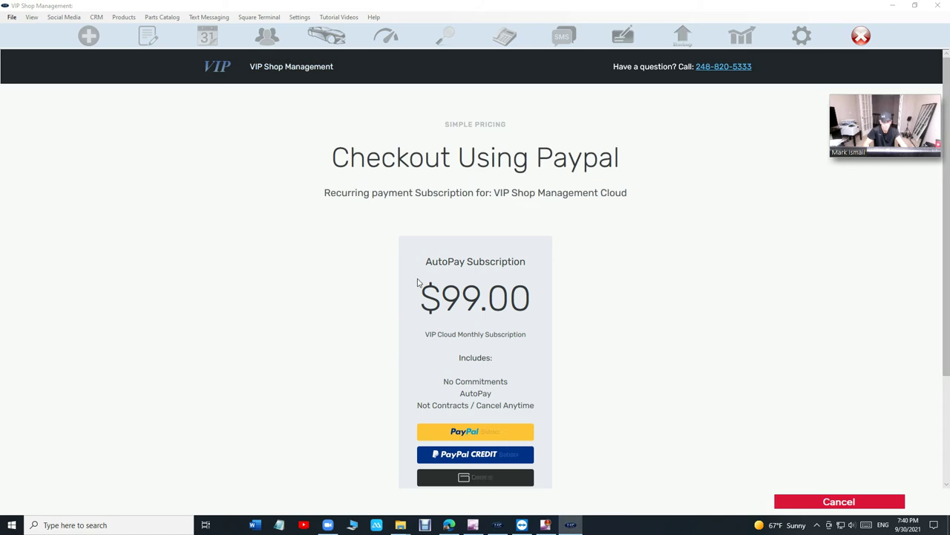
pyautogui.scroll(-1, 433, 228)
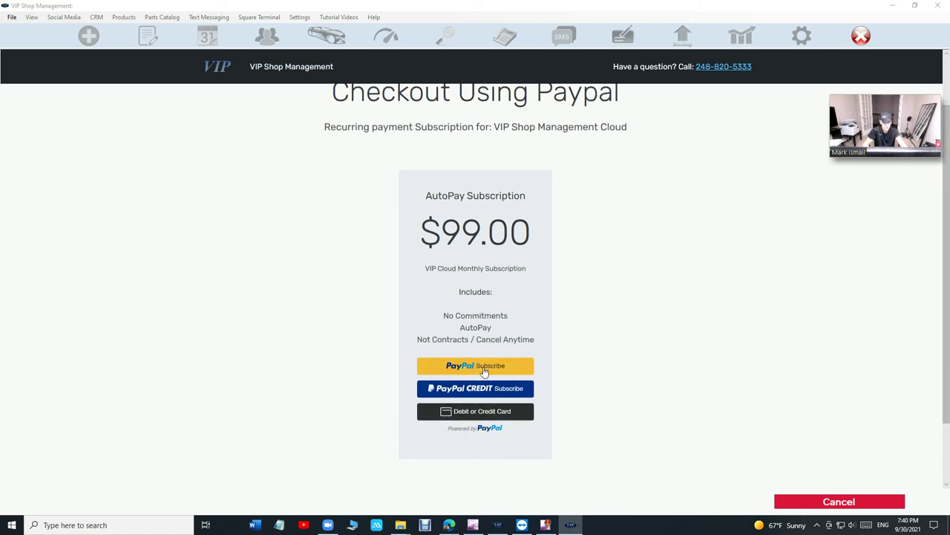
pyautogui.click(483, 369)
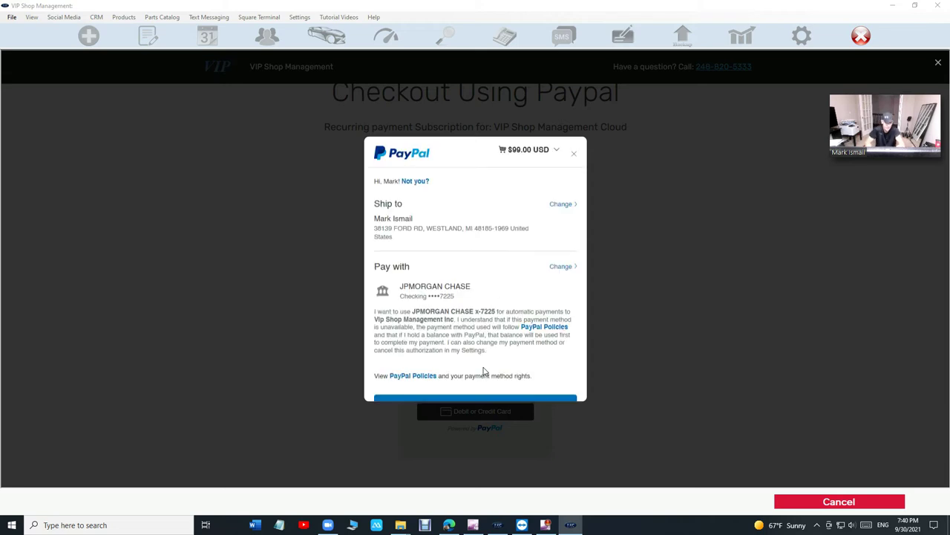
pyautogui.scroll(-2, 483, 371)
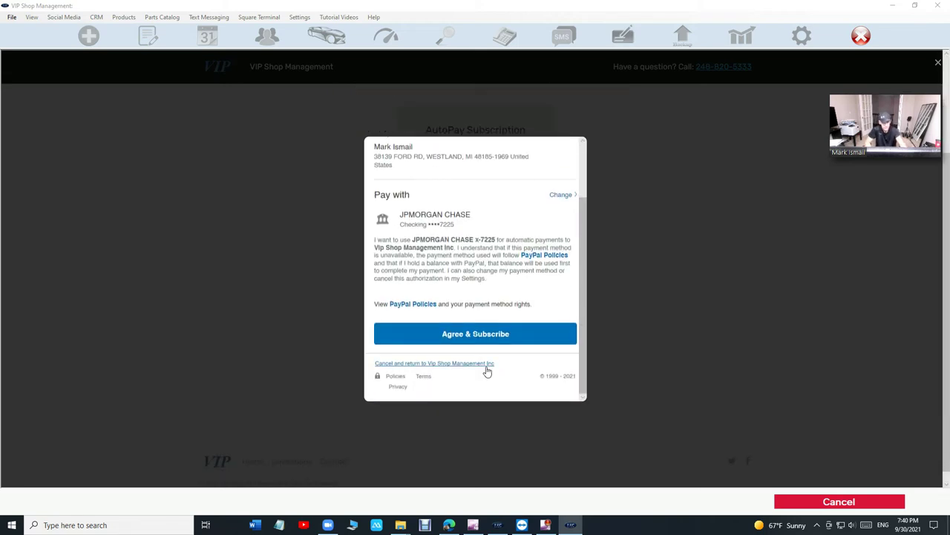
pyautogui.click(496, 338)
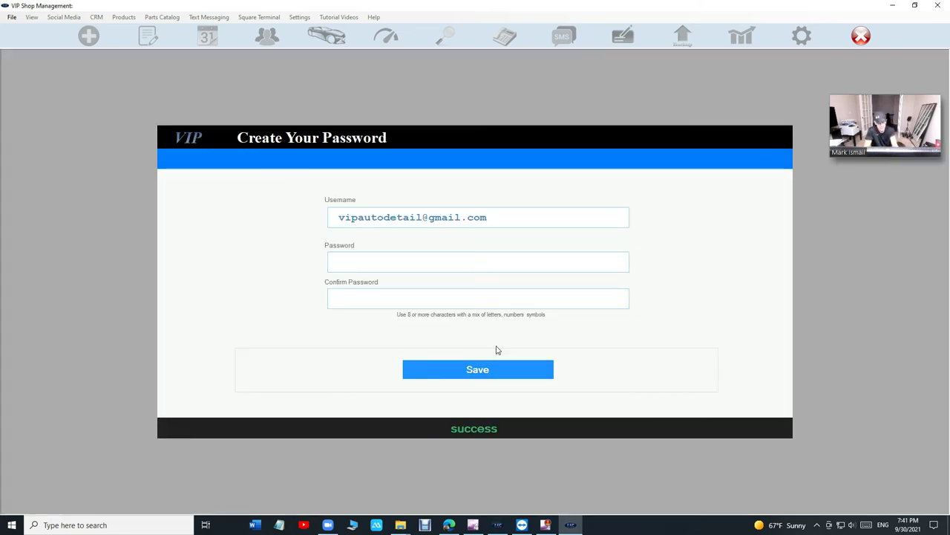
# - Enter the account password in both fields, save it and finish the setup
pyautogui.write('********')
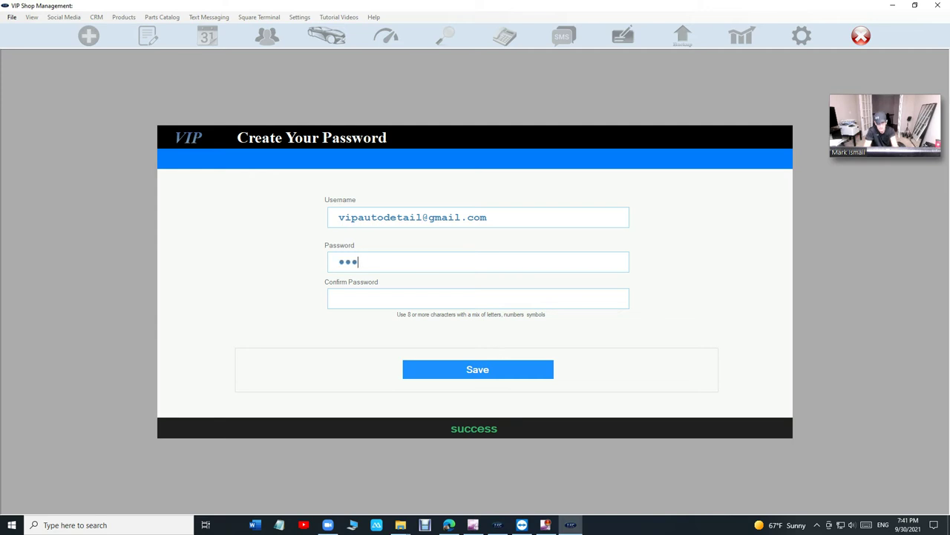
pyautogui.write('****')
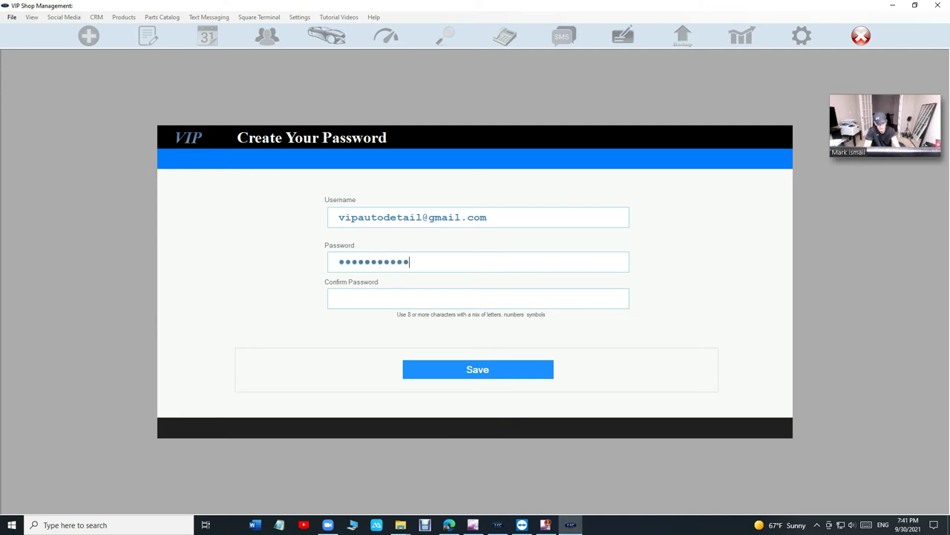
pyautogui.press('Tab')
pyautogui.write('************')
pyautogui.click(530, 381)
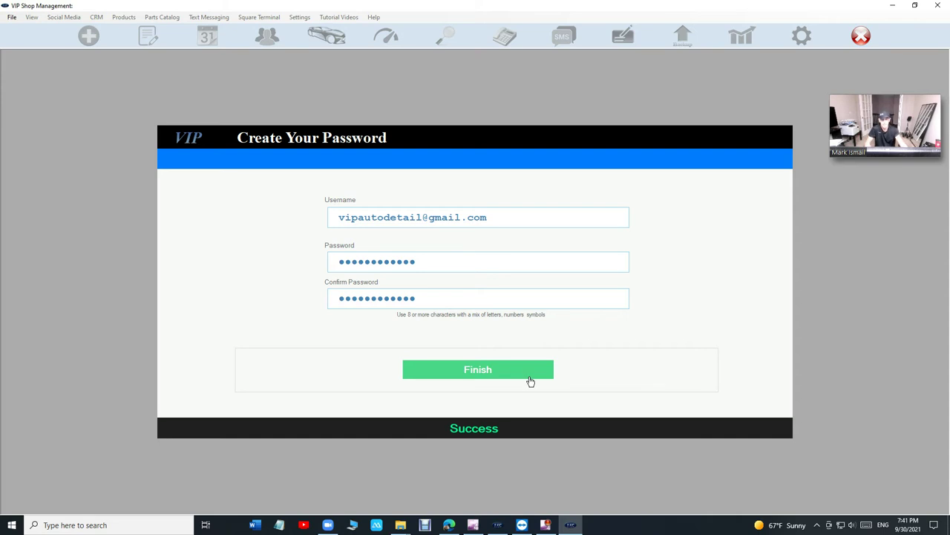
pyautogui.click(524, 374)
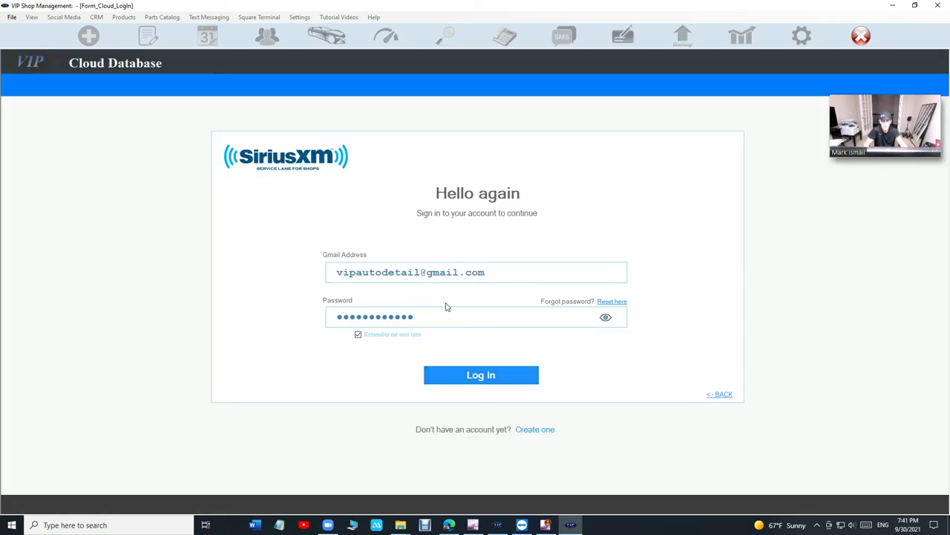
# - Log in, pick Auto Detail as shop category for United States, and save
pyautogui.click(483, 383)
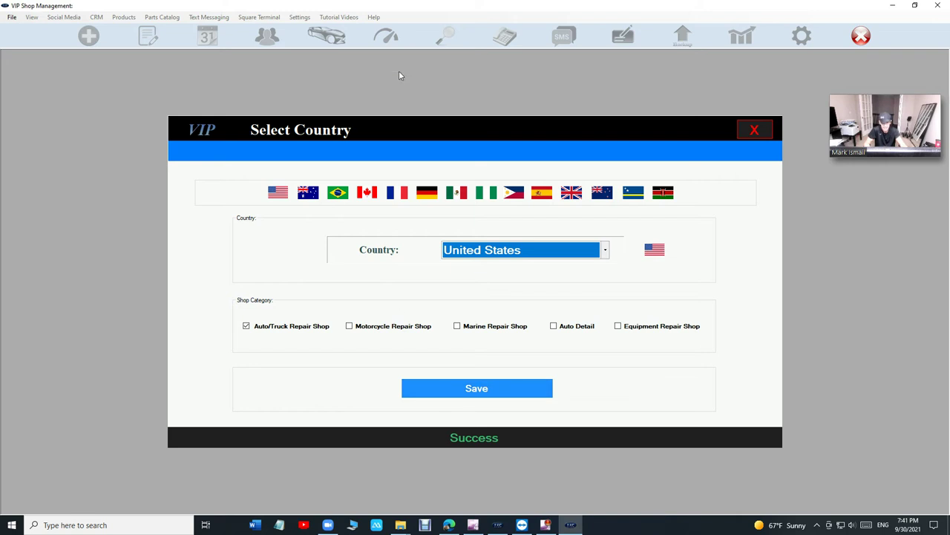
pyautogui.click(581, 331)
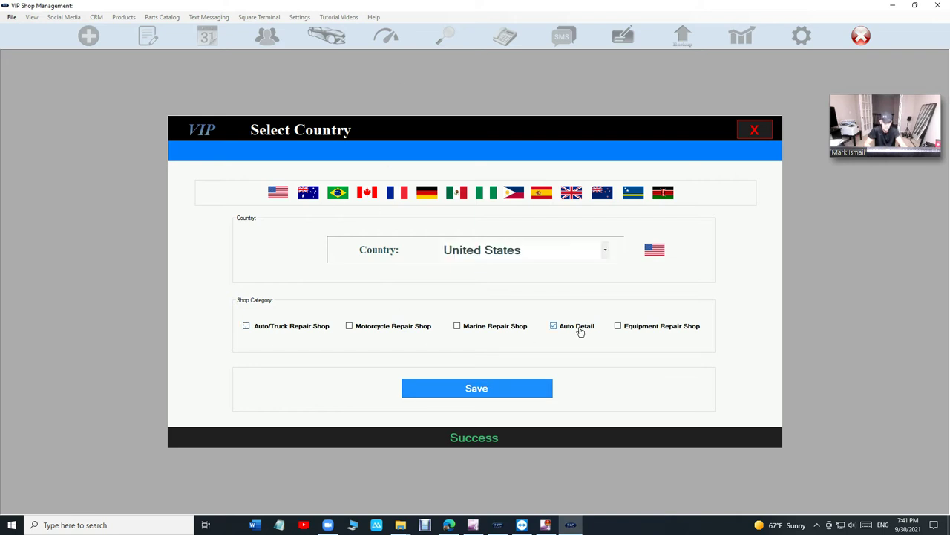
pyautogui.click(516, 393)
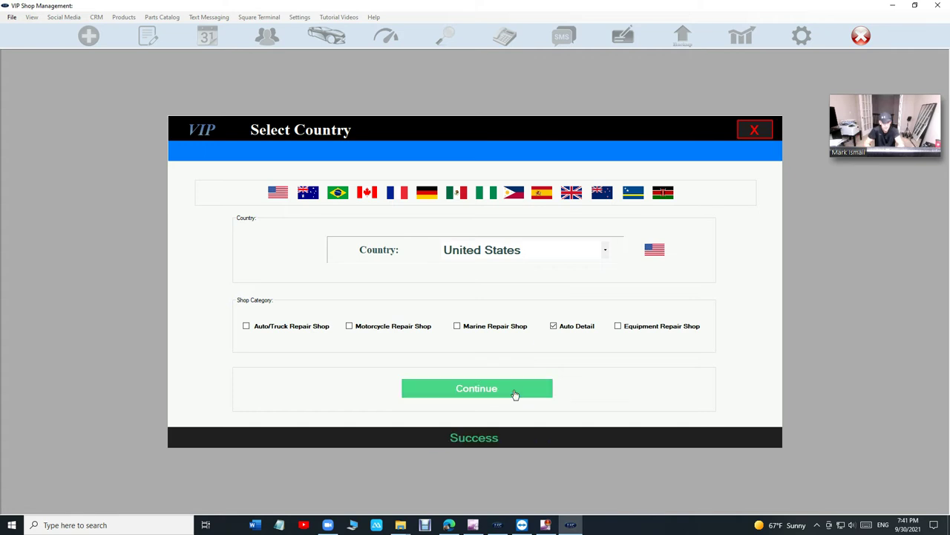
# - Save the Vip Auto Detail shop information, then activate the product and close the confirmation
pyautogui.click(516, 394)
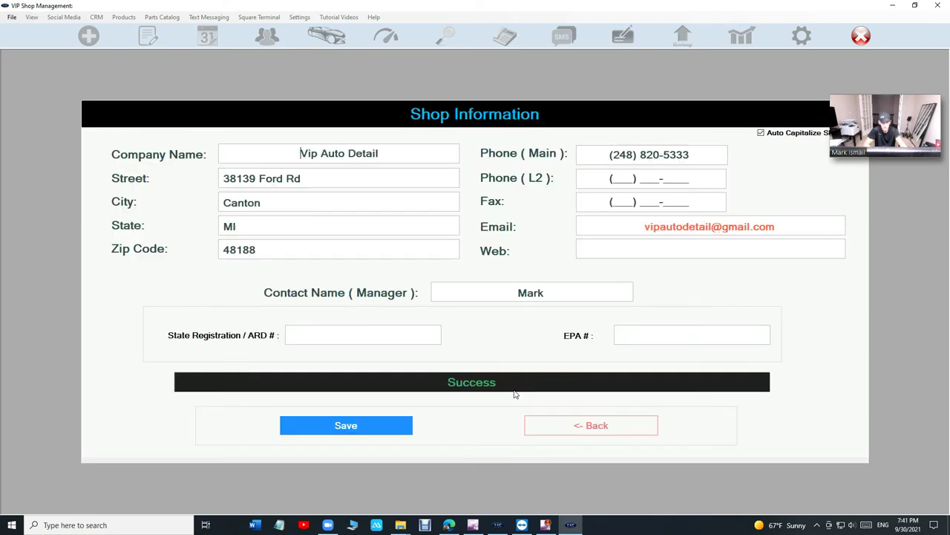
pyautogui.click(351, 429)
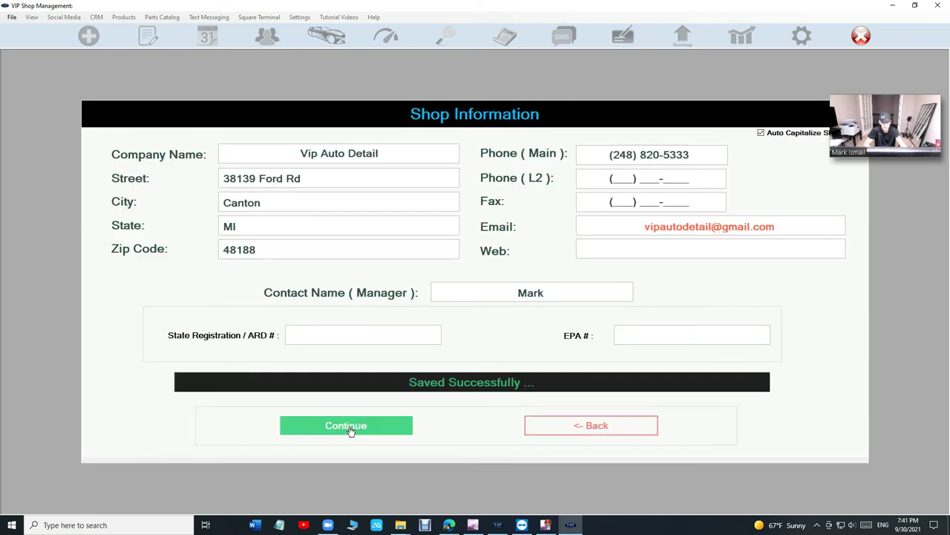
pyautogui.click(351, 430)
pyautogui.click(369, 346)
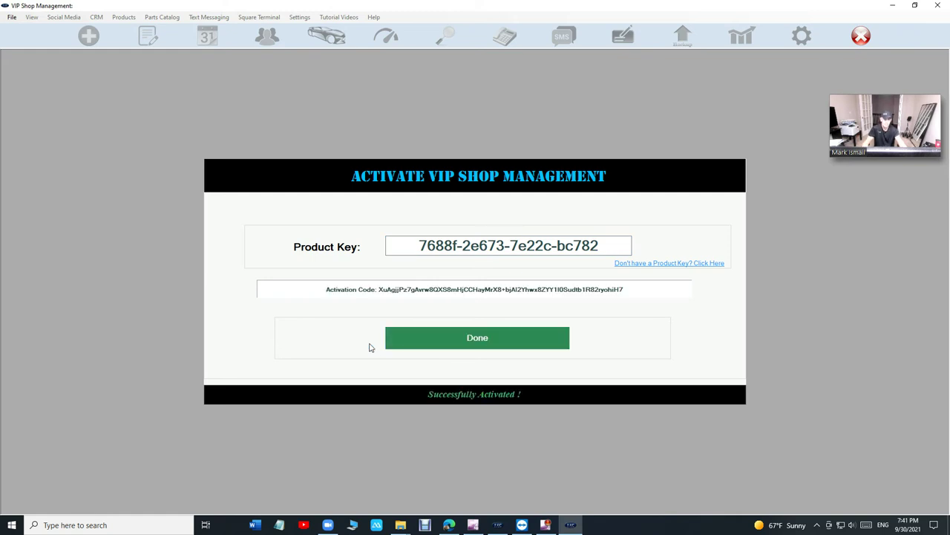
pyautogui.click(412, 345)
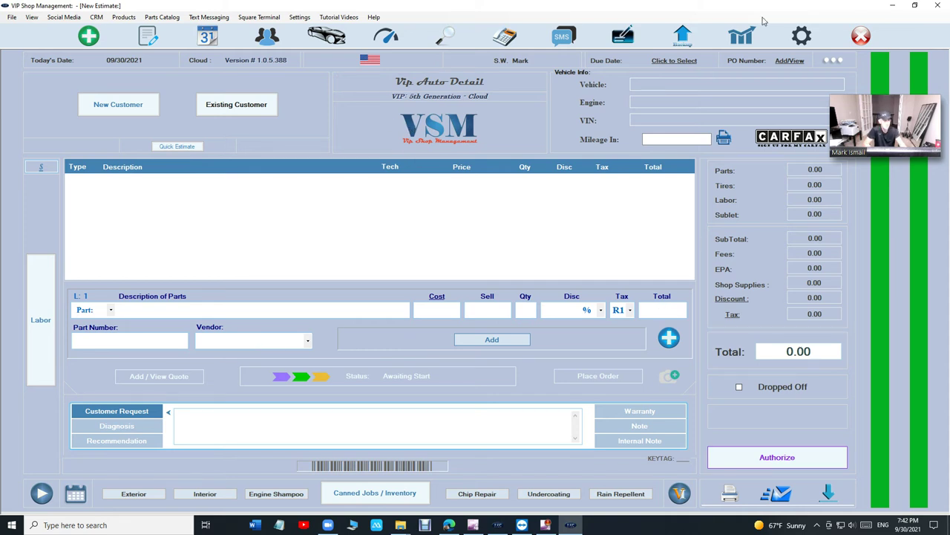
# - Save 6 as the R1 sales tax rate in General Settings, then go to Shop Logo setup
pyautogui.click(813, 44)
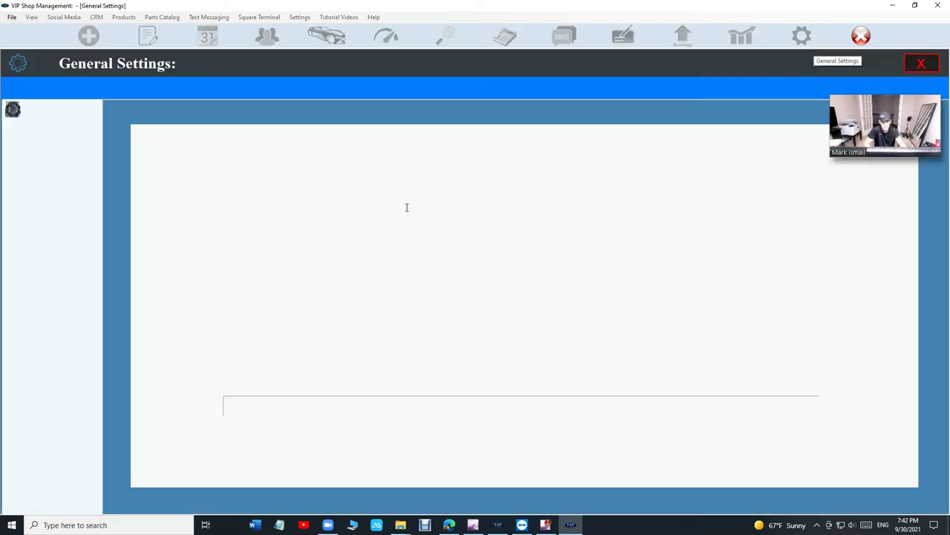
pyautogui.click(65, 165)
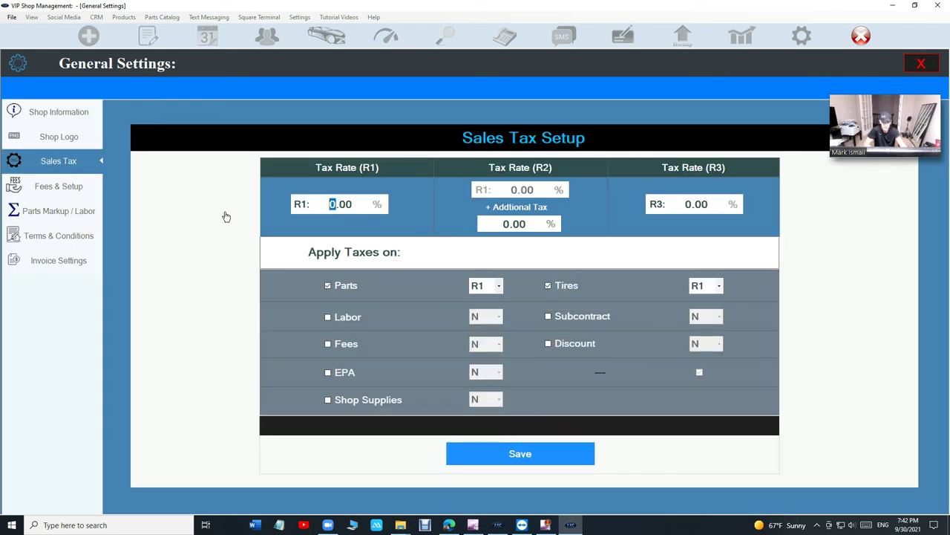
pyautogui.hotkey('ctrl', 'a')
pyautogui.write('6')
pyautogui.click(538, 460)
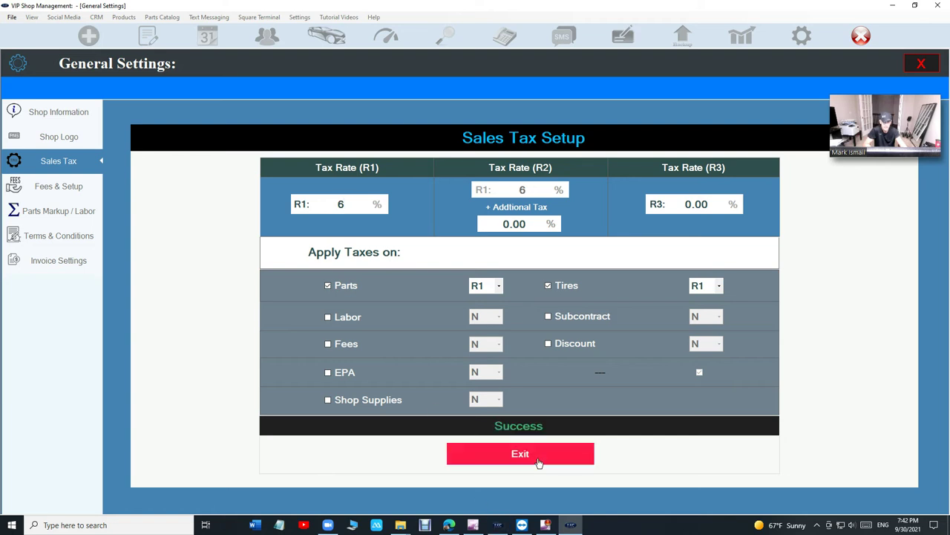
pyautogui.click(539, 459)
pyautogui.click(805, 31)
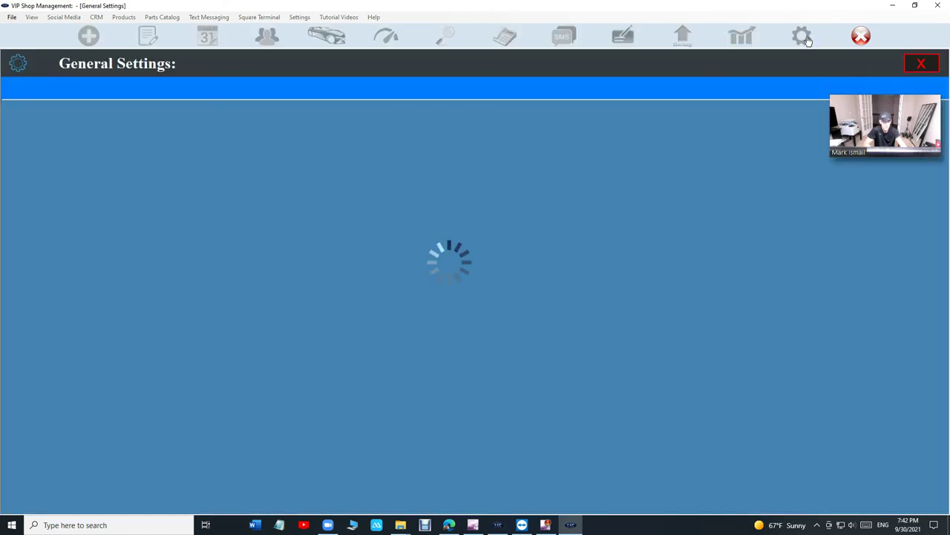
pyautogui.click(53, 140)
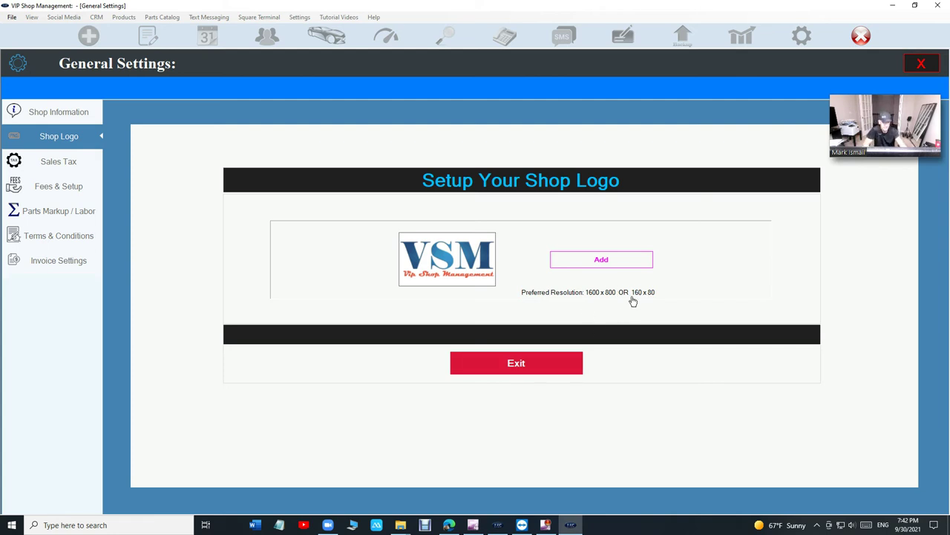
# - Exit the Shop Logo panel back to the New Estimate screen showing Tax (6%)
pyautogui.click(540, 365)
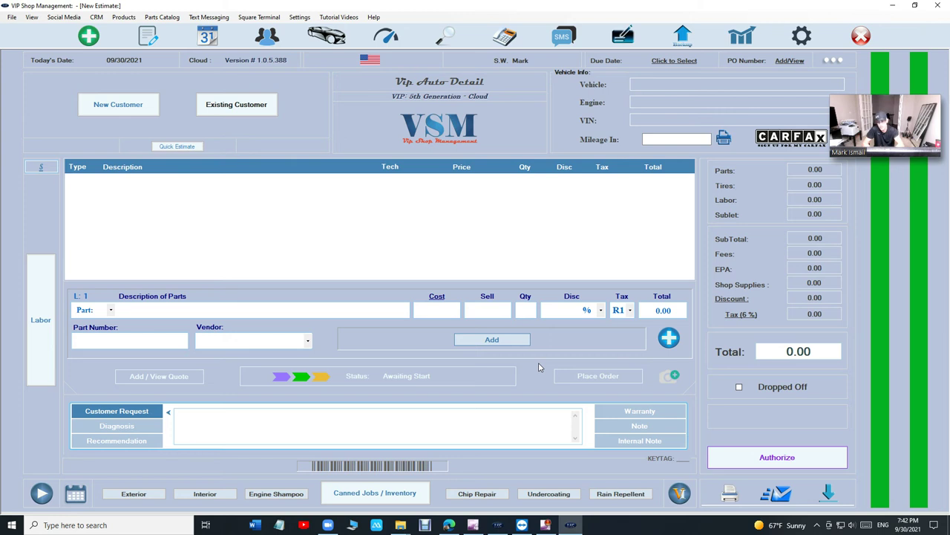
# - Add a new customer with their cell number, fixing a typo, and save to continue to vehicles
pyautogui.click(117, 101)
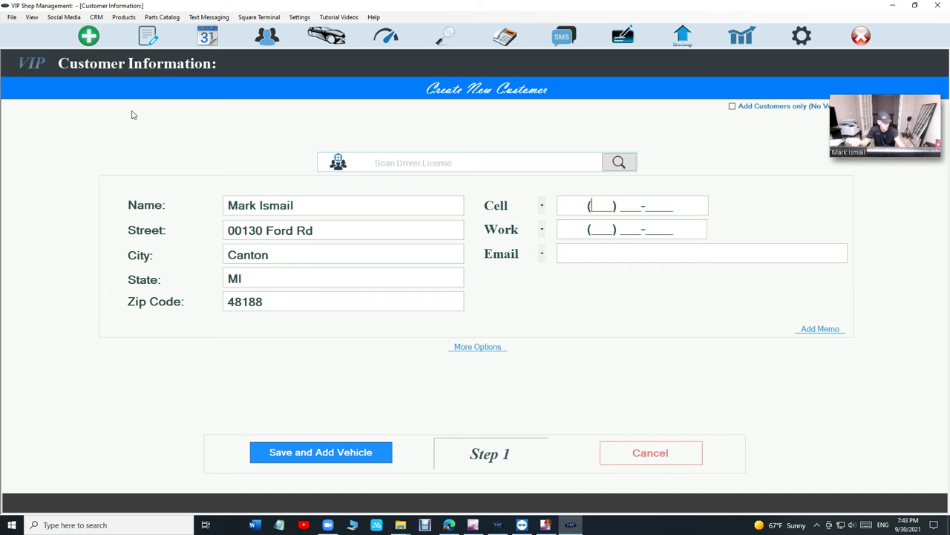
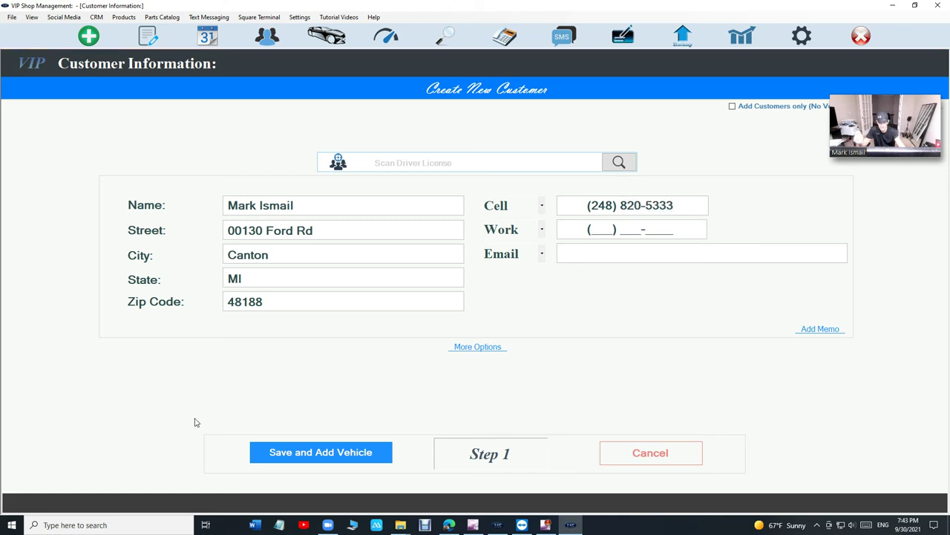
pyautogui.click(289, 455)
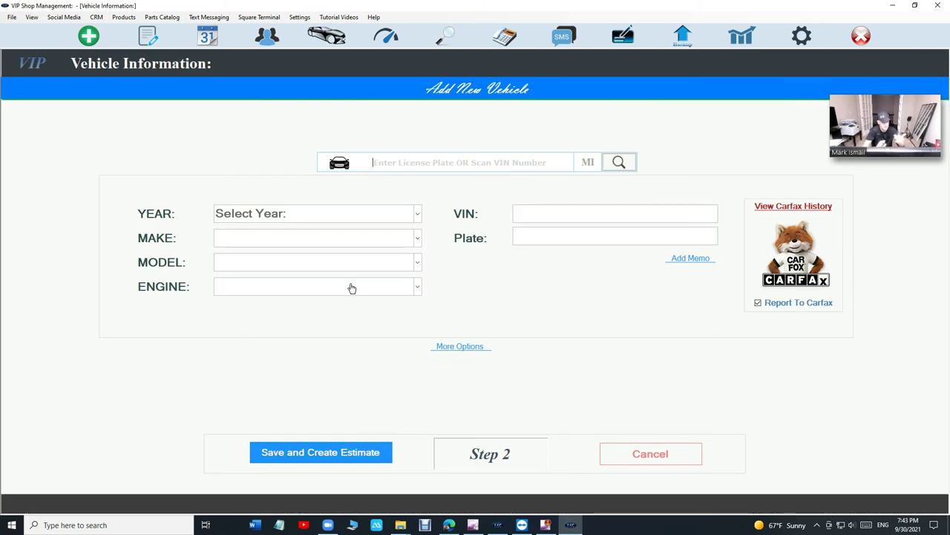
# - Find the 2018 Jeep Grand Cherokee Trackhawk by plate lookup and save it, creating an estimate
pyautogui.write('vsm')
pyautogui.press('Return')
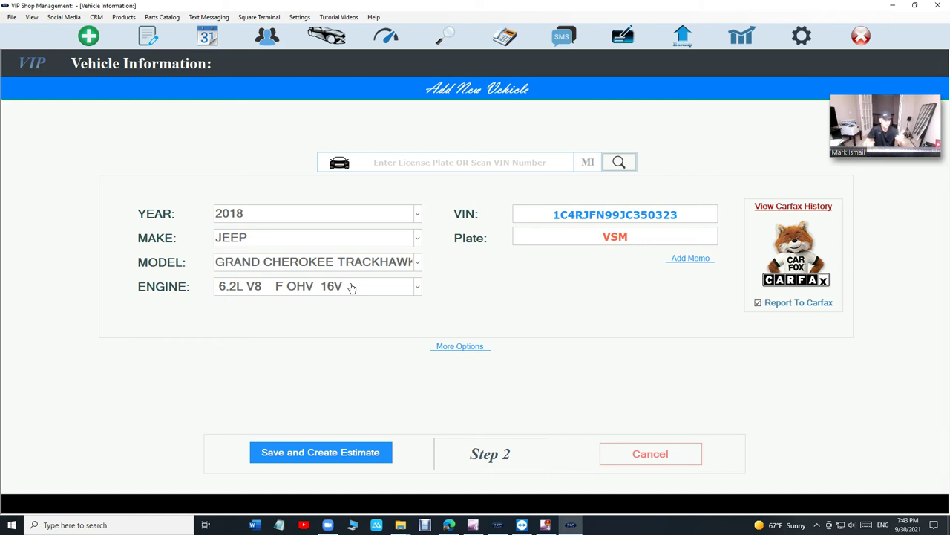
pyautogui.click(306, 454)
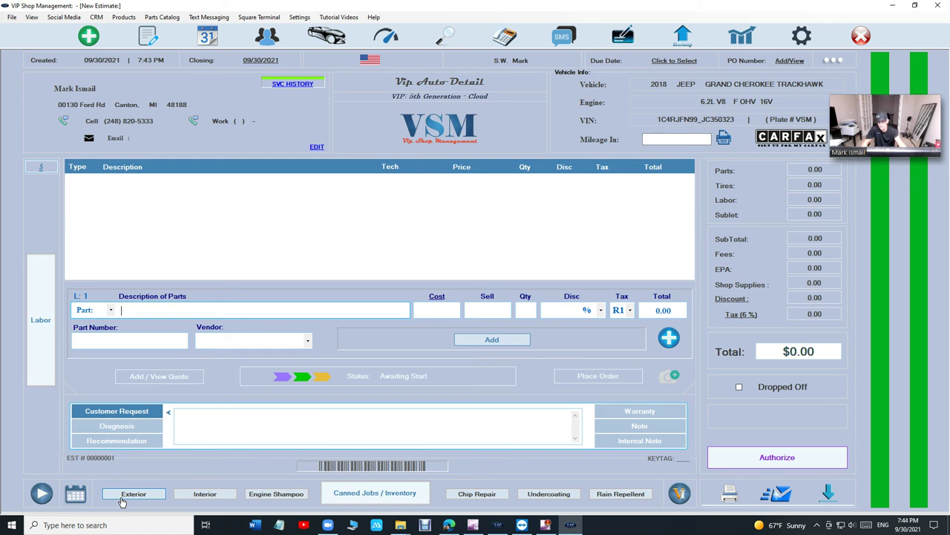
# - Add the Exterior wash quick job to the estimate and enter mileage 15151
pyautogui.click(124, 501)
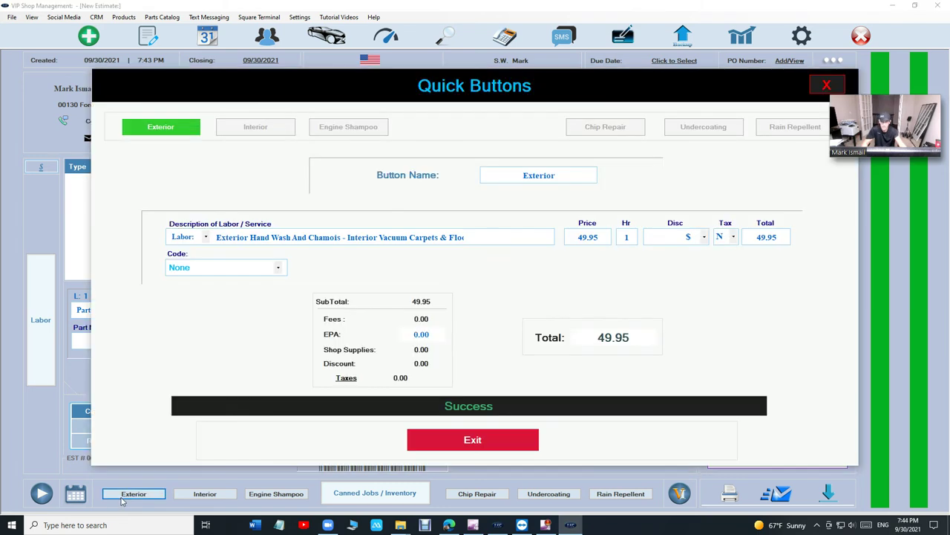
pyautogui.click(454, 442)
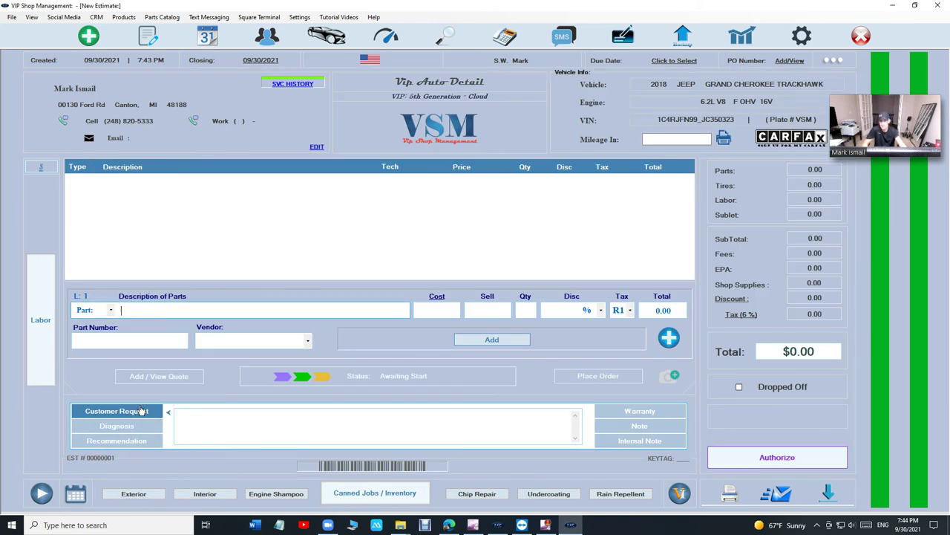
pyautogui.click(134, 494)
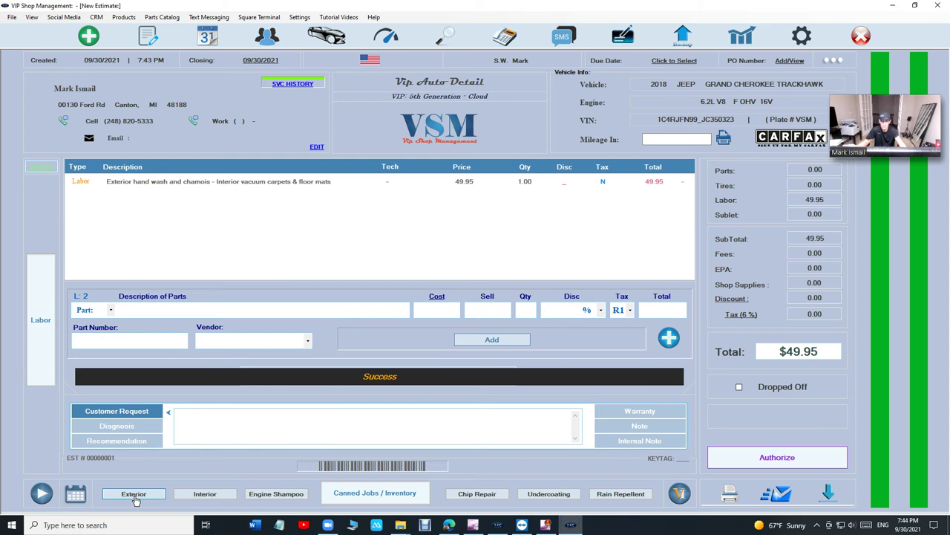
pyautogui.click(672, 138)
pyautogui.write('15151')
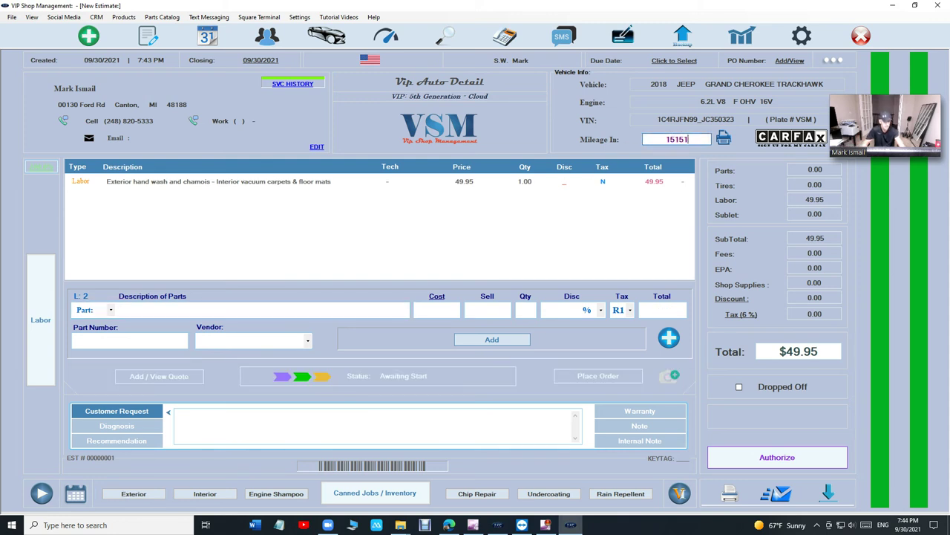
# - Authorize the $49.95 estimate, converting it into an invoice
pyautogui.click(776, 457)
pyautogui.click(647, 288)
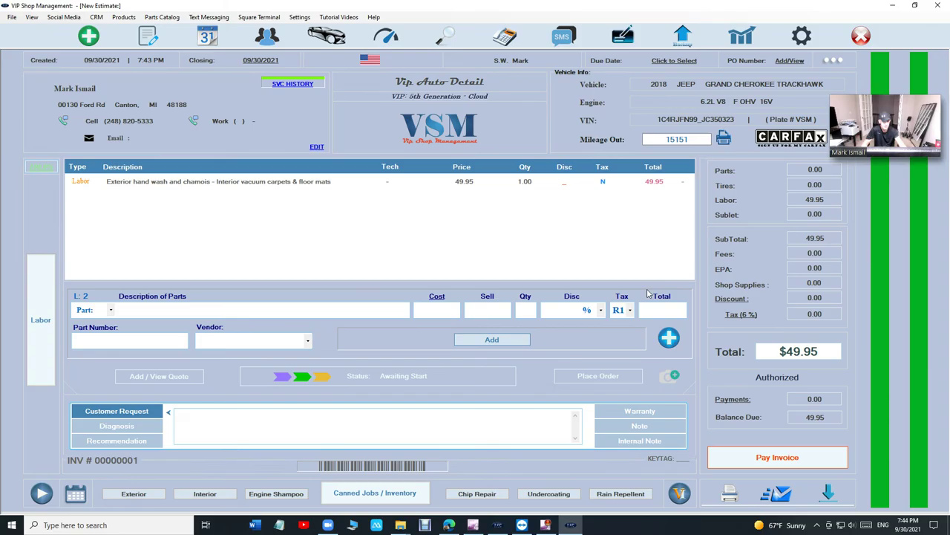
pyautogui.click(348, 314)
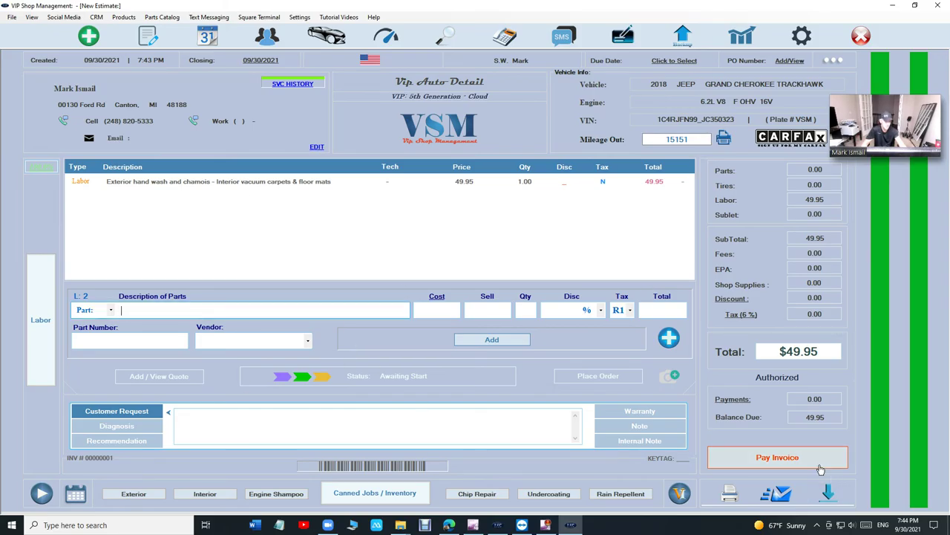
# - Pay the $49.95 invoice in full with cash and close the payment confirmation
pyautogui.click(777, 457)
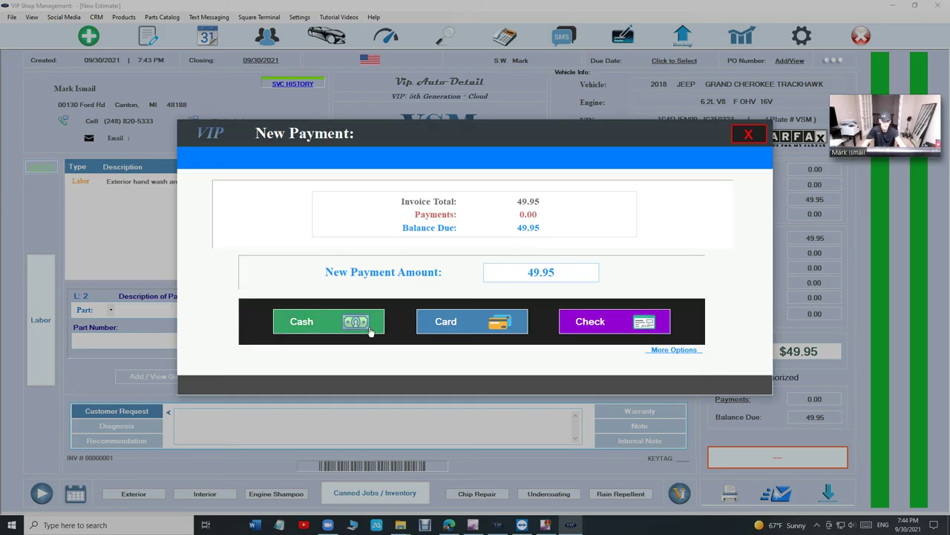
pyautogui.click(369, 329)
pyautogui.click(588, 336)
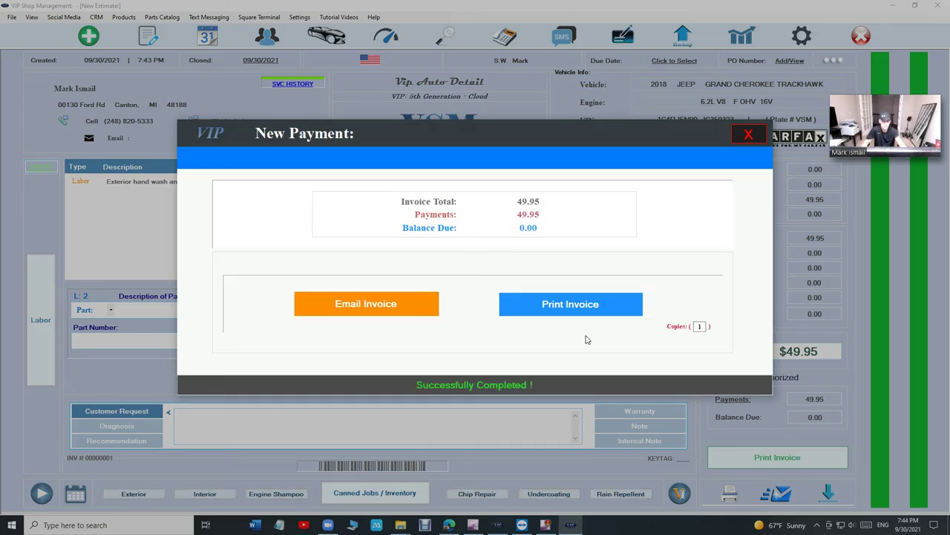
pyautogui.click(748, 135)
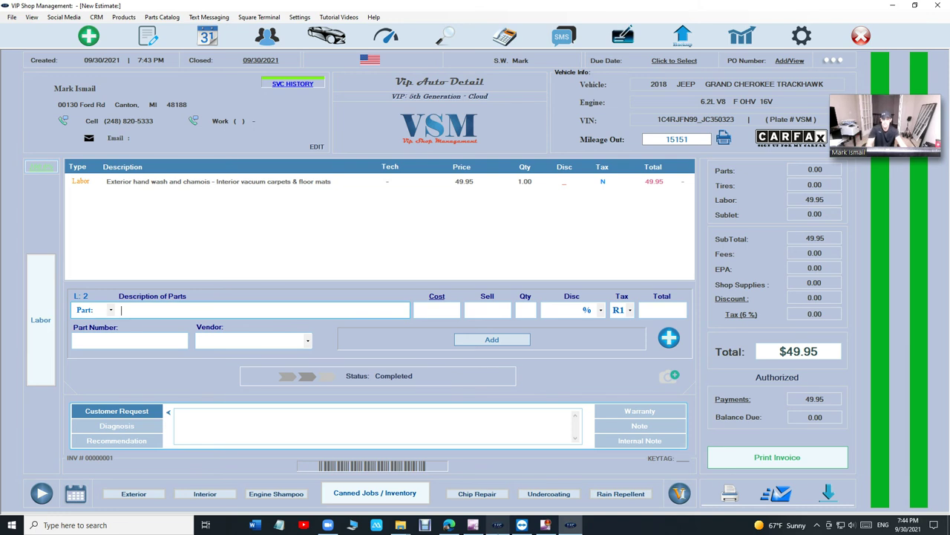
pyautogui.moveTo(497, 525)
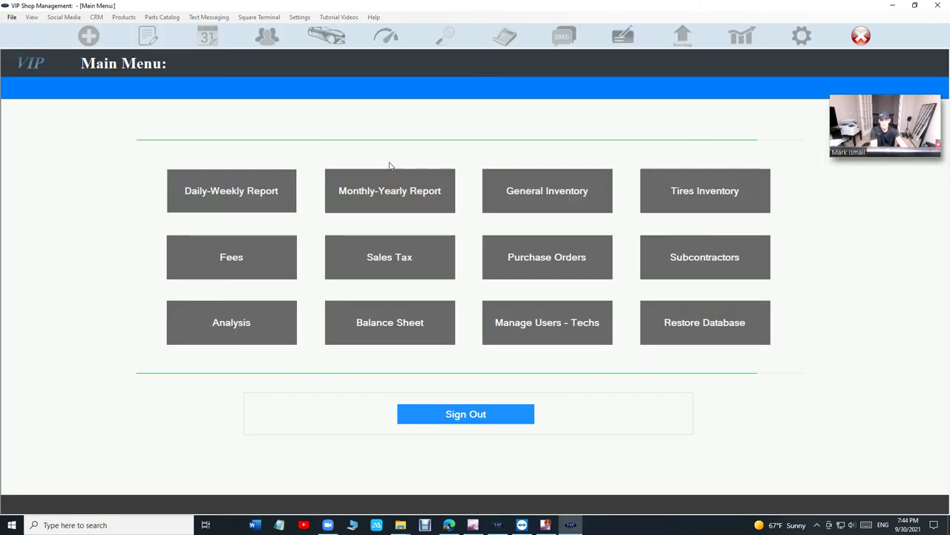
# - Review the monthly, daily and sales tax reports showing the $49.95 sale
pyautogui.click(396, 203)
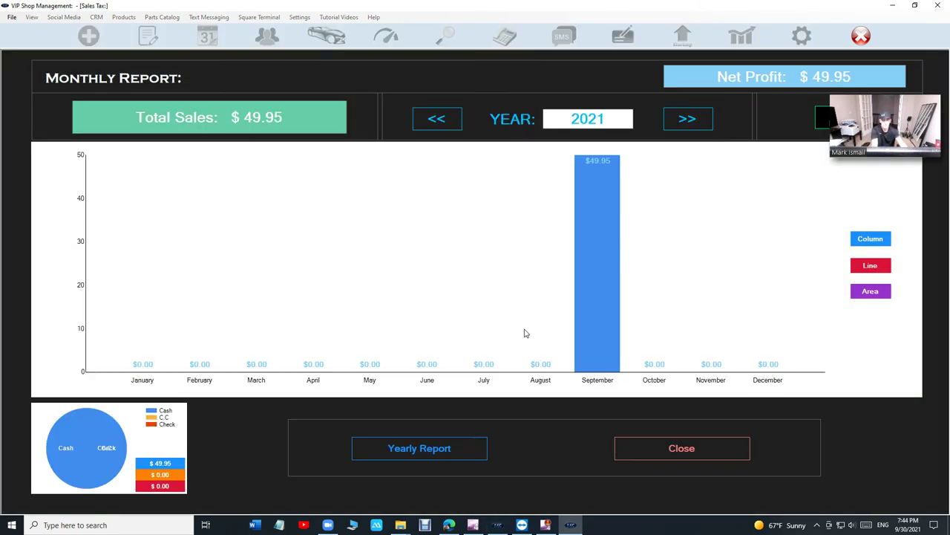
pyautogui.click(668, 448)
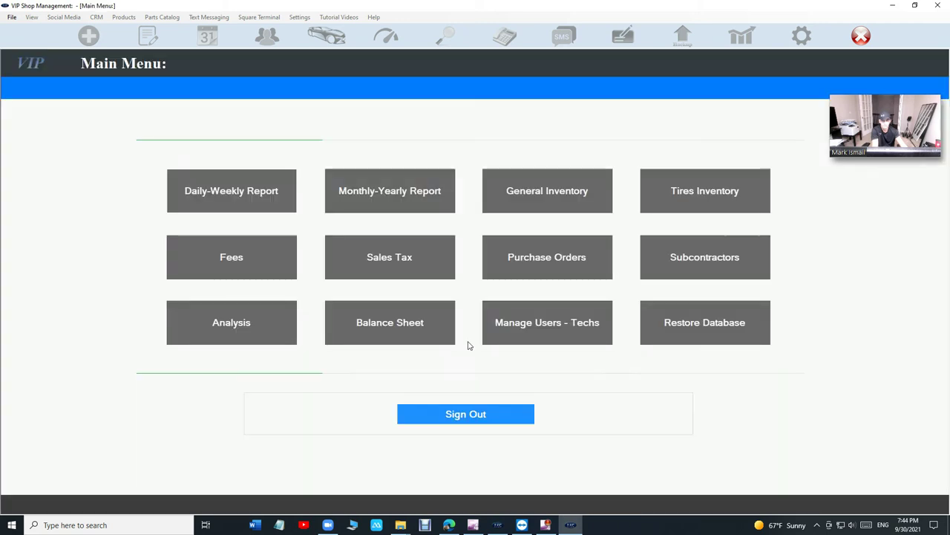
pyautogui.click(286, 197)
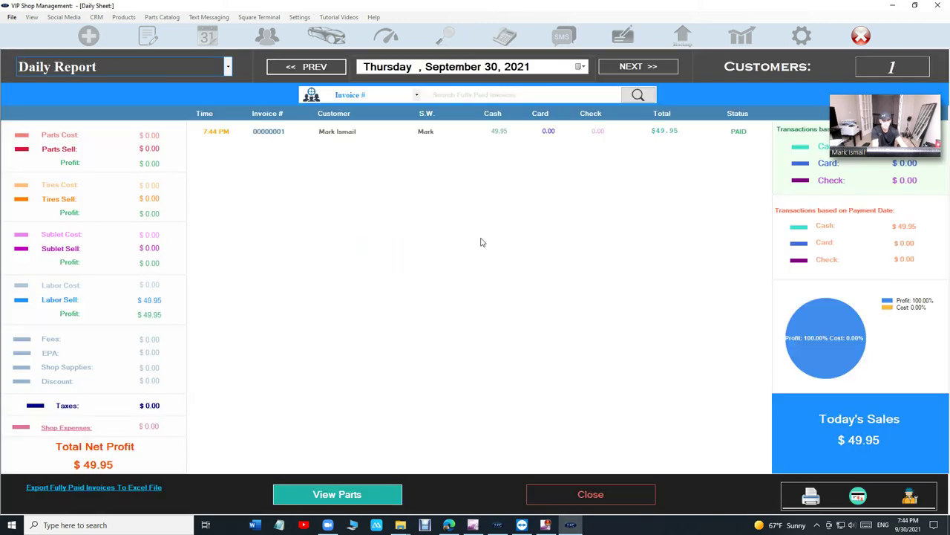
pyautogui.click(577, 494)
pyautogui.click(405, 263)
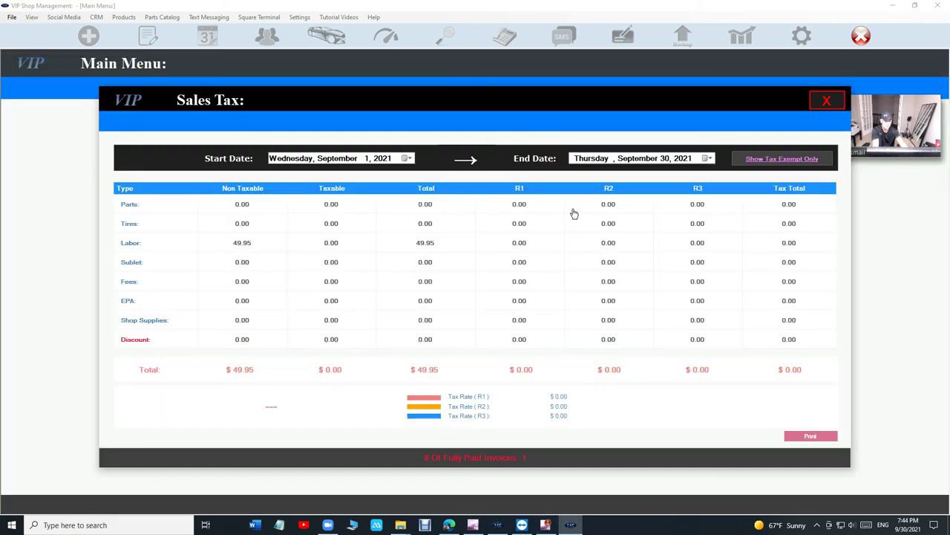
pyautogui.click(814, 109)
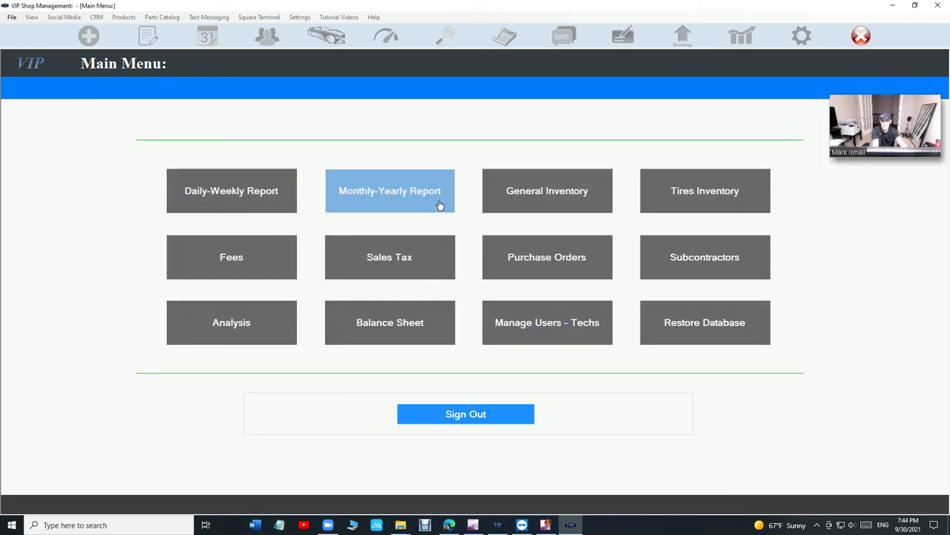
# - View the yearly report table with Q1 and Q3 figures, then exit to a new estimate
pyautogui.click(427, 204)
pyautogui.click(477, 450)
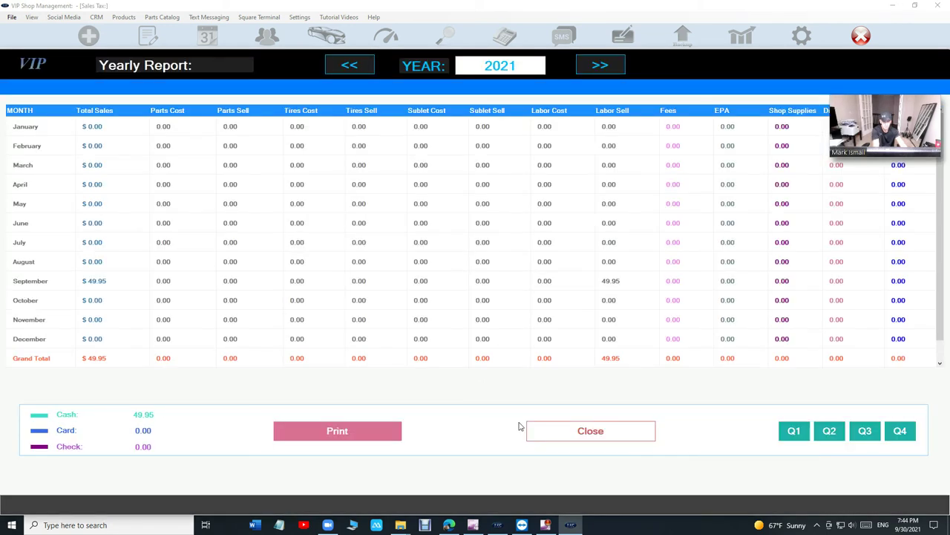
pyautogui.click(793, 431)
pyautogui.click(830, 431)
pyautogui.click(865, 431)
pyautogui.click(616, 425)
pyautogui.click(639, 449)
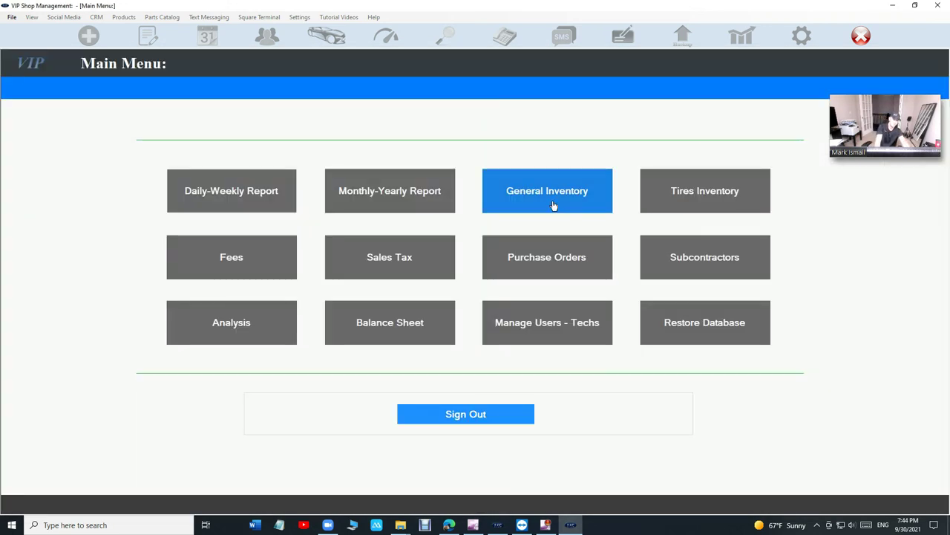
pyautogui.press('Escape')
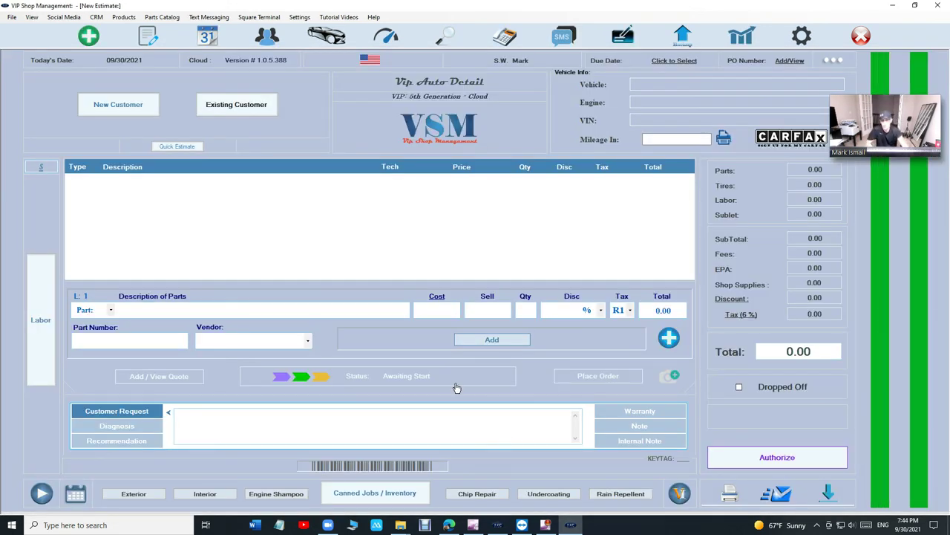
# - Start an estimate for the existing customer, found by name search, and their 2018 Jeep, then list canned jobs
pyautogui.click(240, 108)
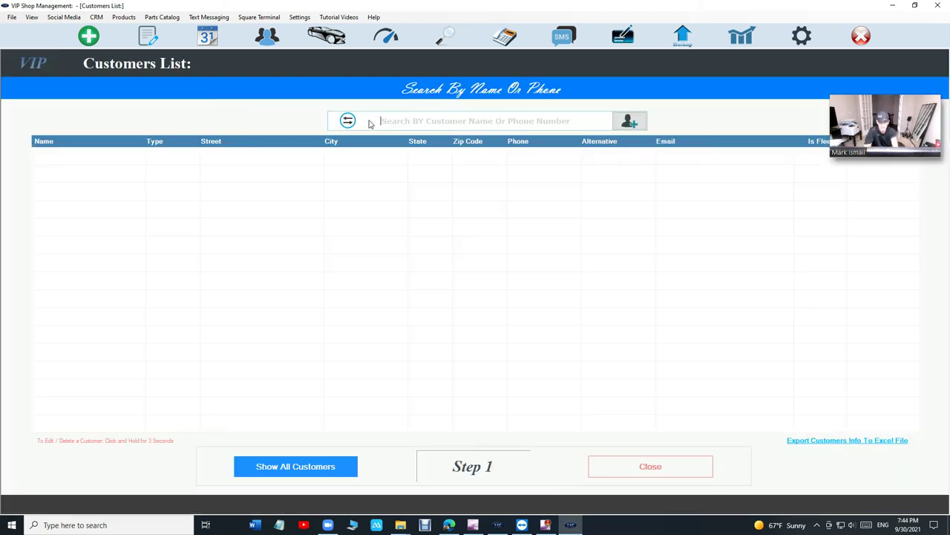
pyautogui.write('mark')
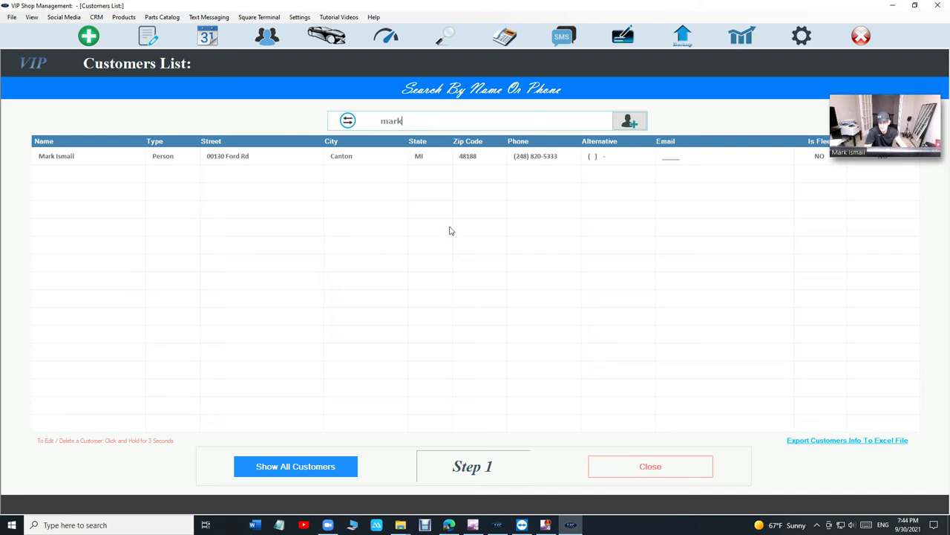
pyautogui.click(469, 157)
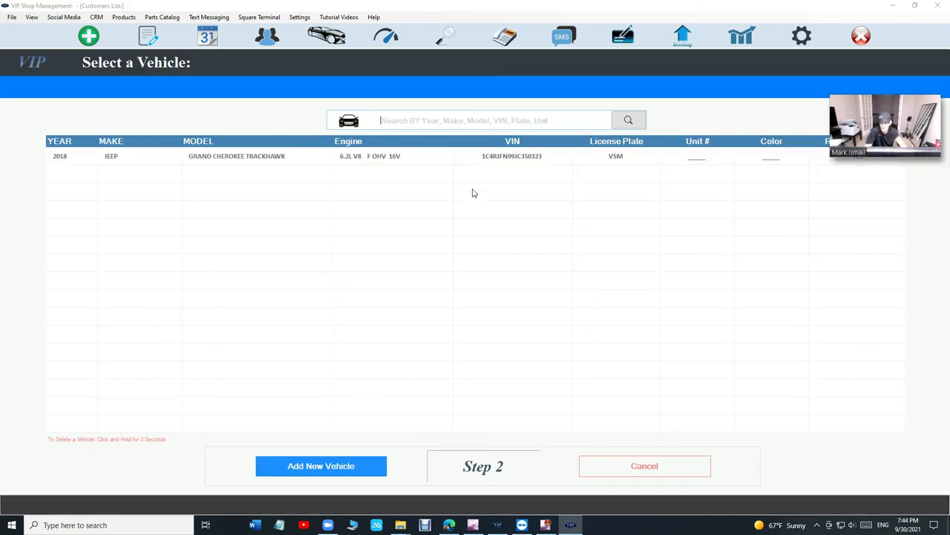
pyautogui.click(442, 156)
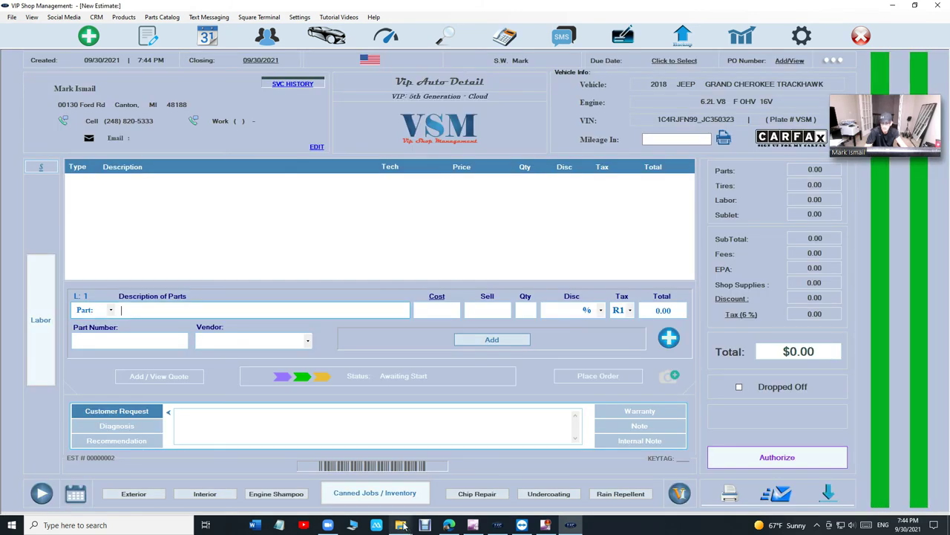
pyautogui.click(361, 493)
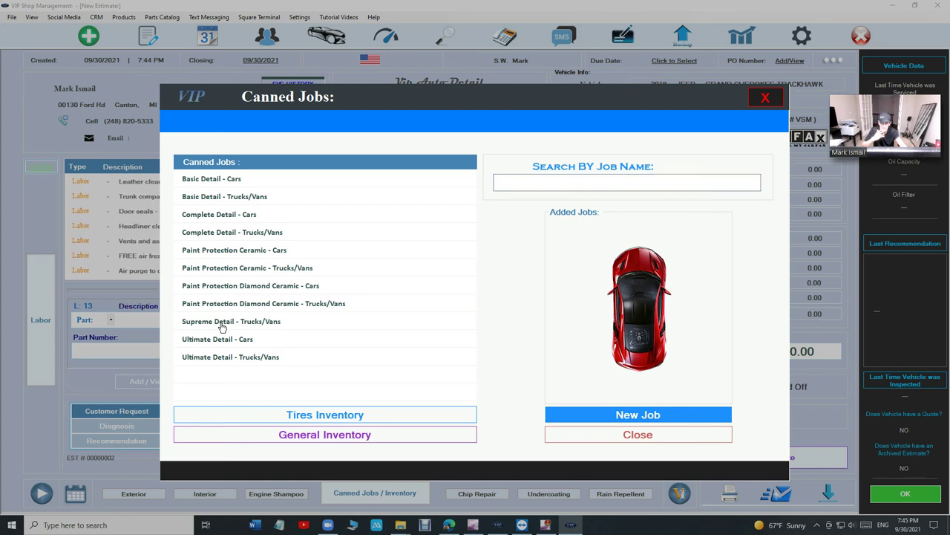
# - Back on the estimate, review the package's exterior wash and carpet and floor mats lines
pyautogui.click(690, 439)
pyautogui.scroll(5, 562, 286)
pyautogui.click(315, 198)
pyautogui.scroll(-1, 315, 197)
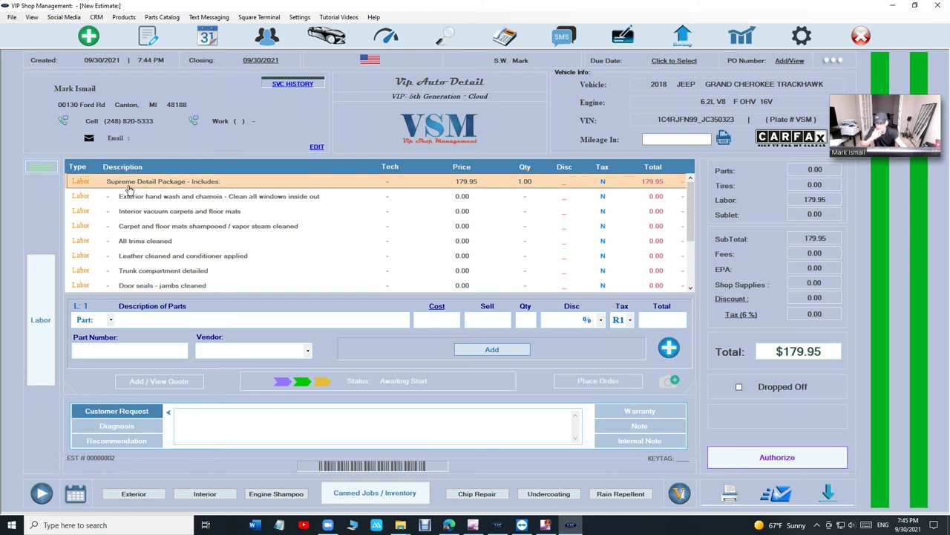
pyautogui.click(257, 212)
pyautogui.scroll(1, 260, 219)
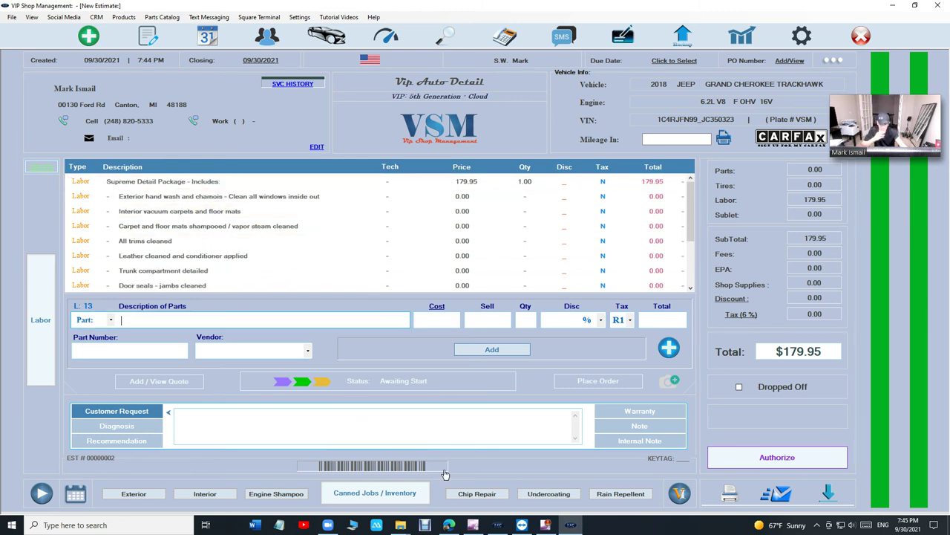
# - Inspect what the Supreme Detail - Cars canned job includes, then return to the estimate
pyautogui.click(400, 493)
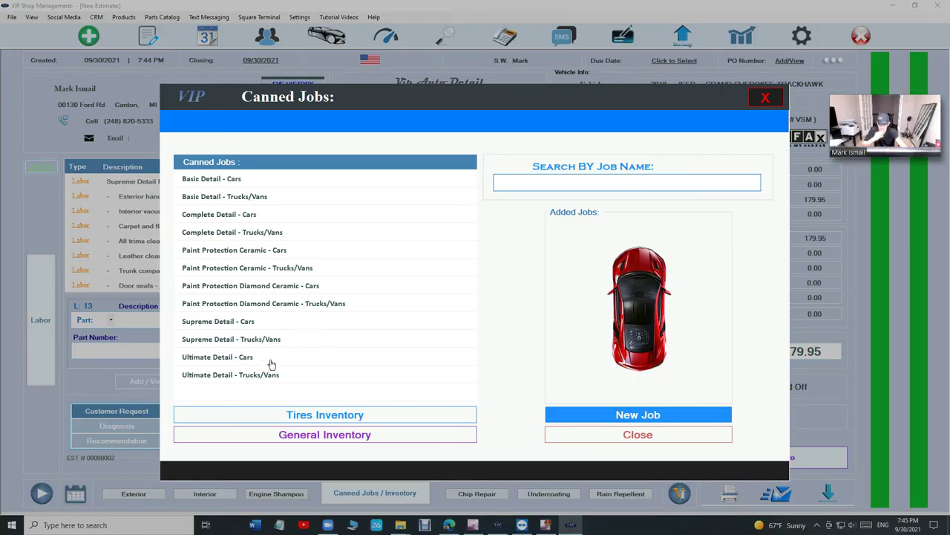
pyautogui.click(234, 324)
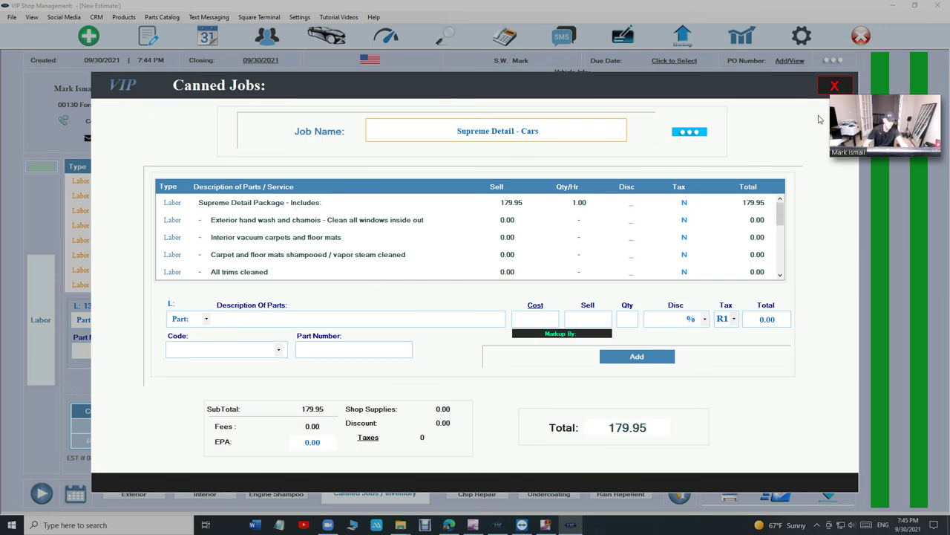
pyautogui.click(831, 87)
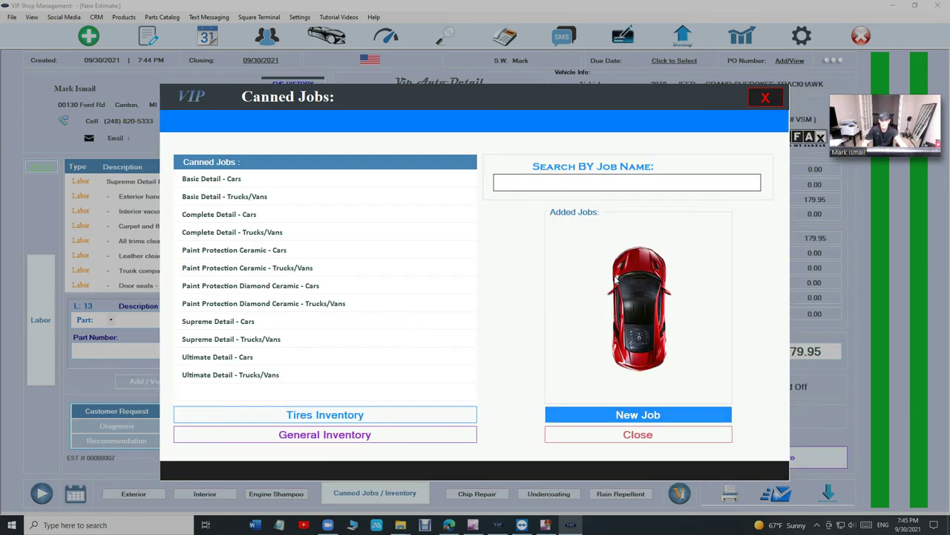
pyautogui.click(590, 444)
pyautogui.click(691, 140)
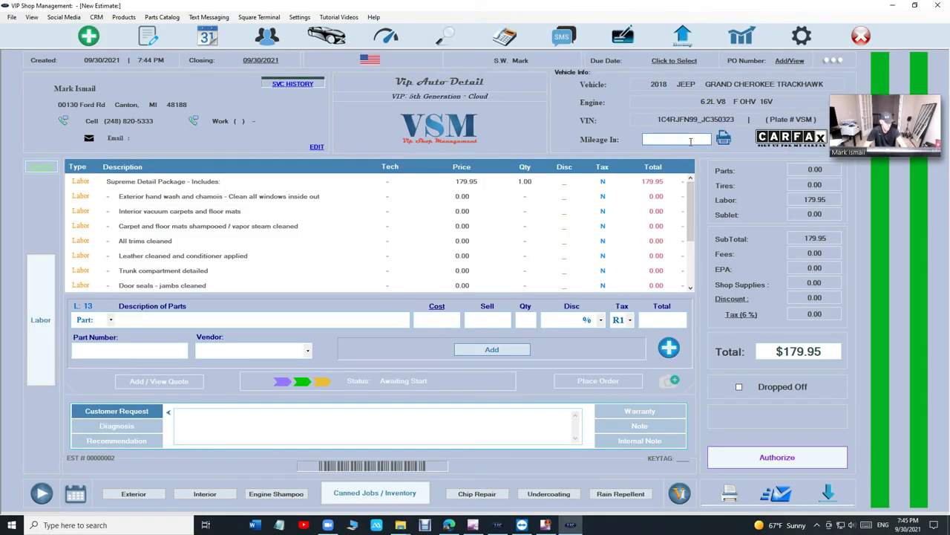
# - Enter 36000 miles, note a Supreme Detail Package customer request, and authorize the $179.95 invoice
pyautogui.write('36000')
pyautogui.click(272, 428)
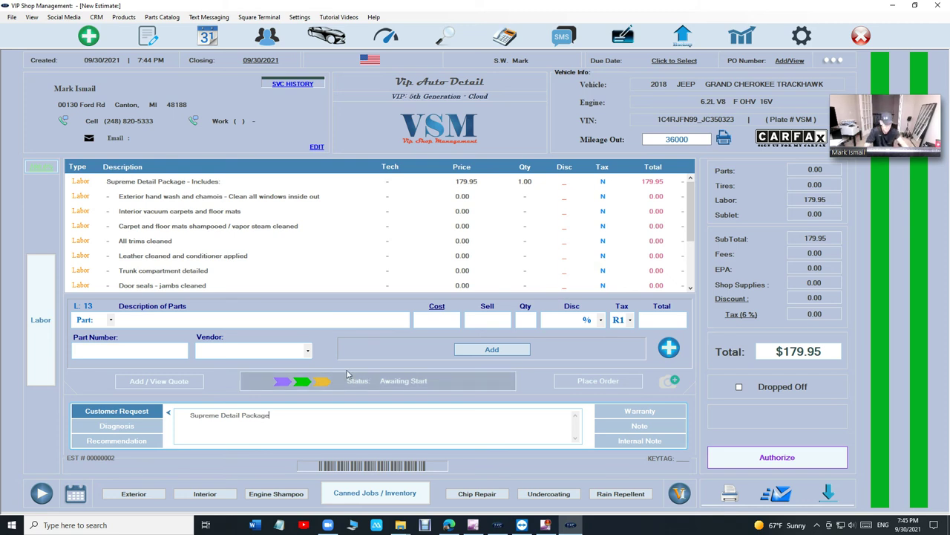
pyautogui.click(769, 463)
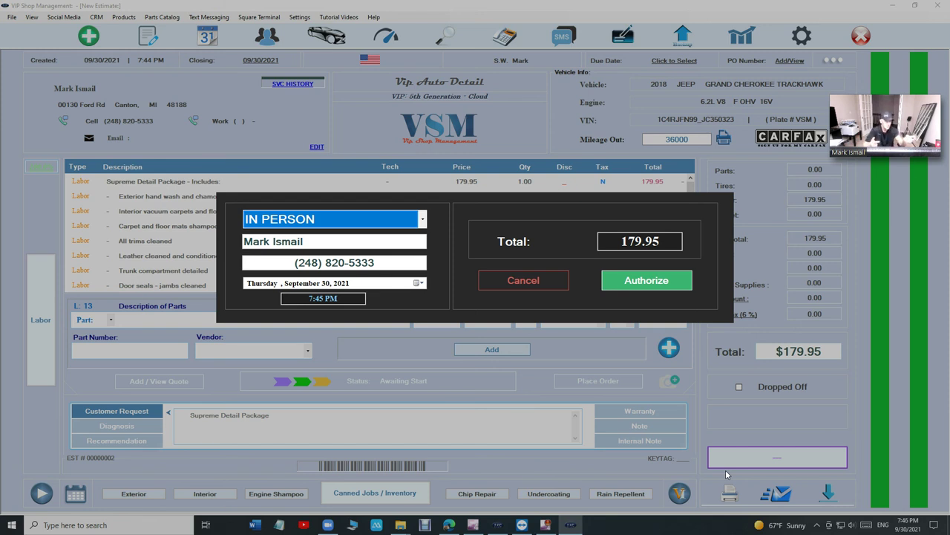
pyautogui.click(646, 280)
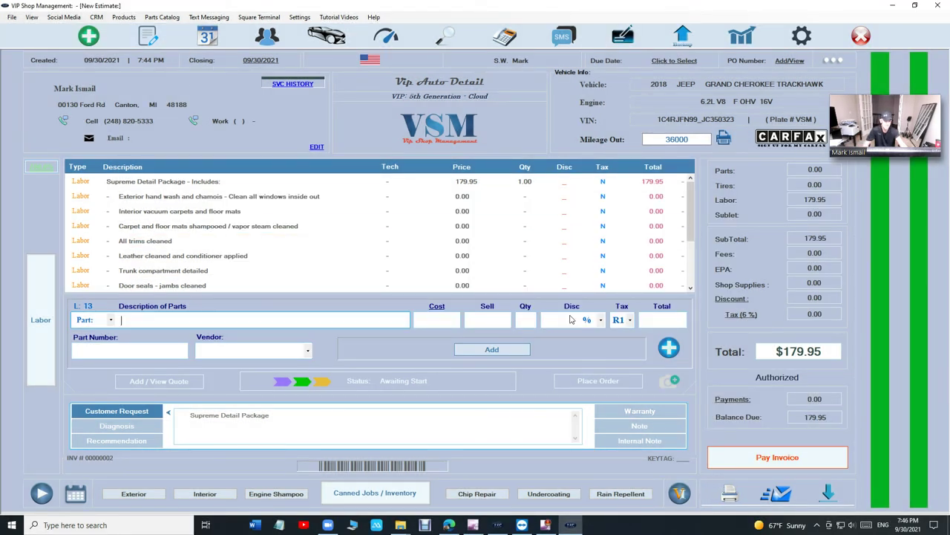
pyautogui.click(731, 496)
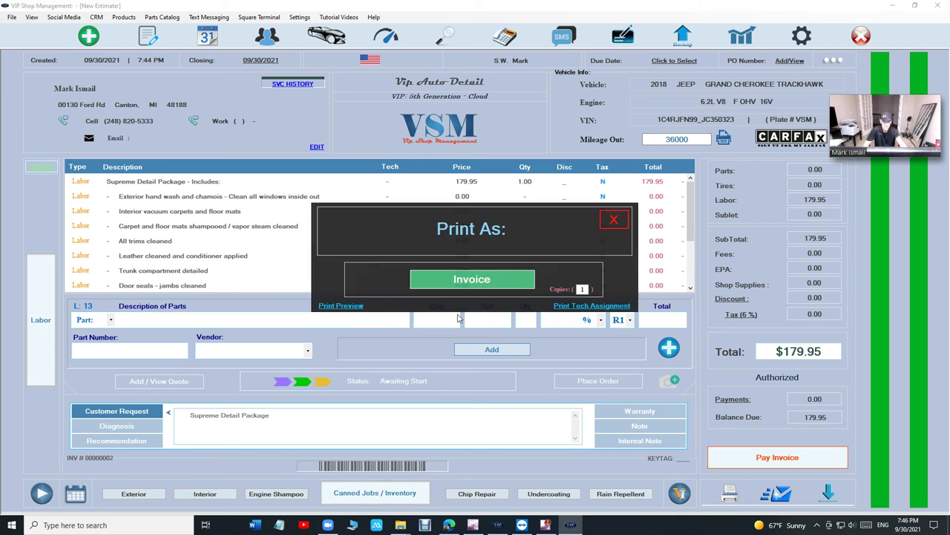
pyautogui.click(341, 305)
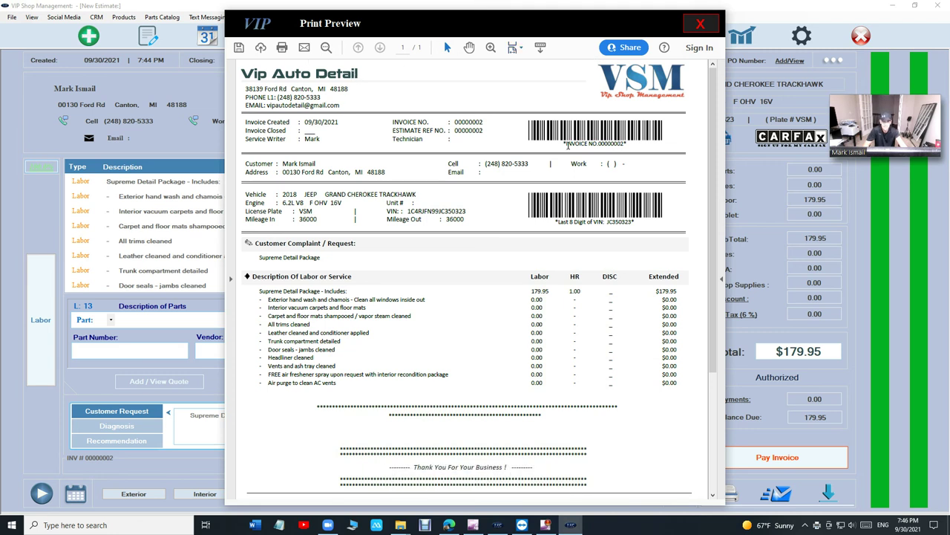
pyautogui.scroll(-2, 523, 208)
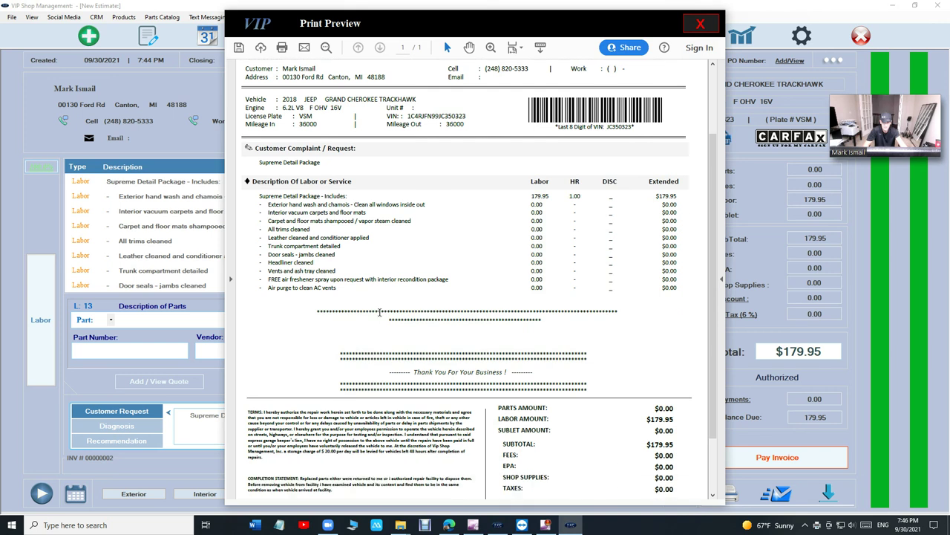
pyautogui.scroll(-1, 494, 201)
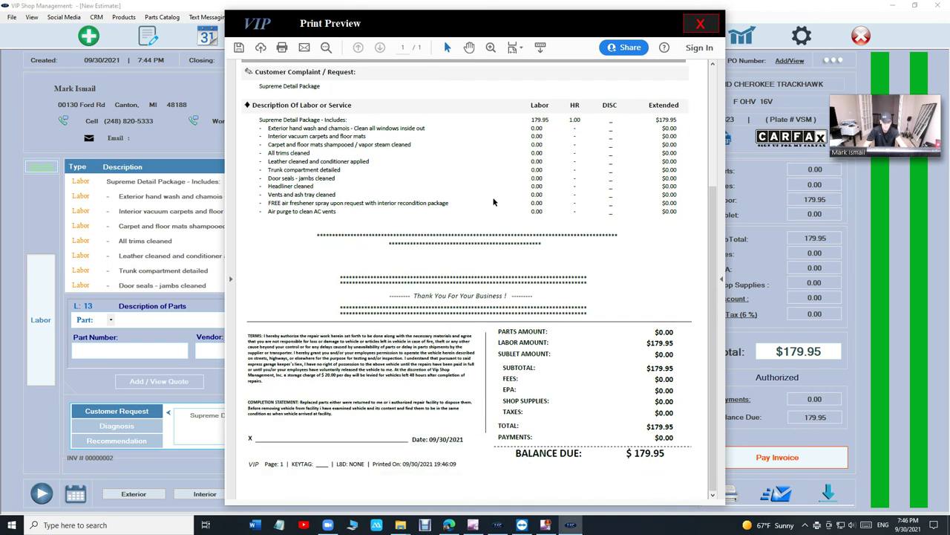
pyautogui.scroll(3, 494, 201)
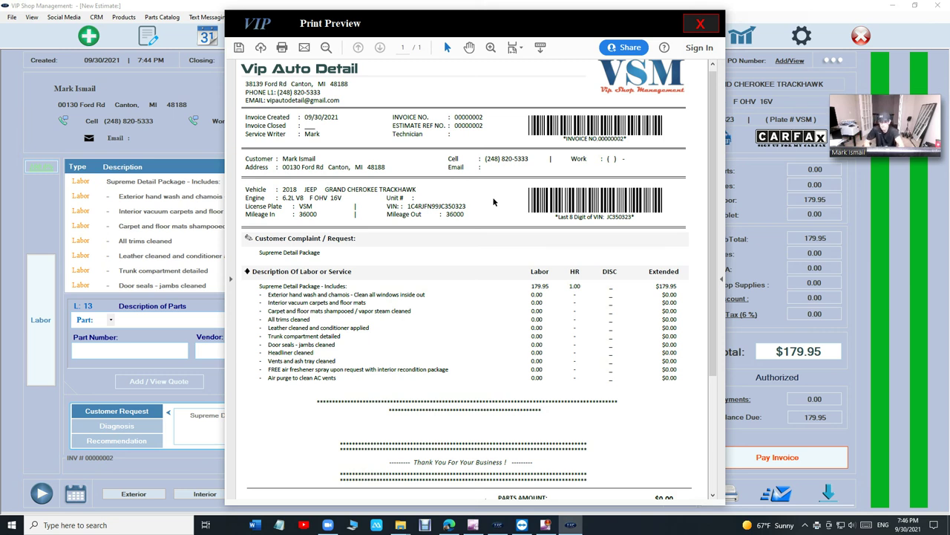
pyautogui.click(700, 25)
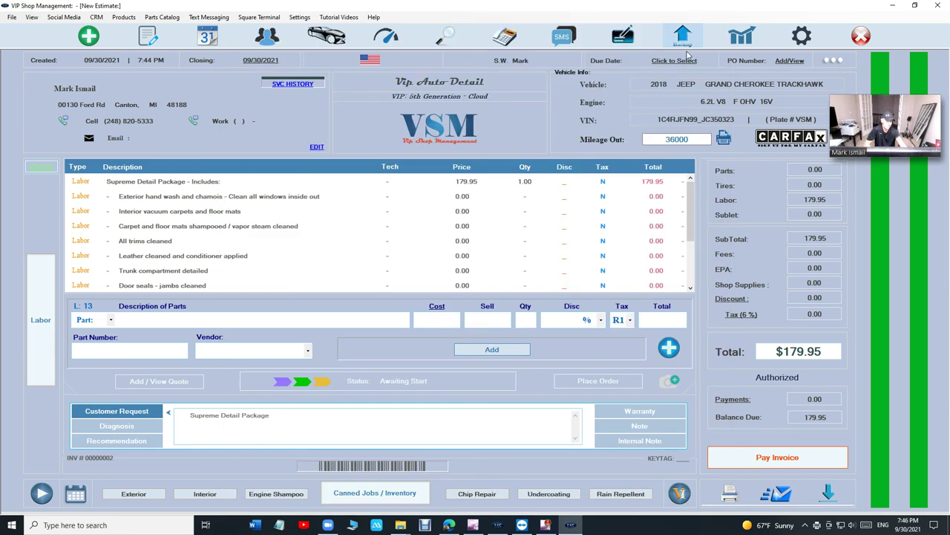
# - Scroll the invoice lines and select the Door seals - jambs cleaned line
pyautogui.scroll(-2, 190, 272)
pyautogui.scroll(1, 191, 256)
pyautogui.scroll(-1, 191, 255)
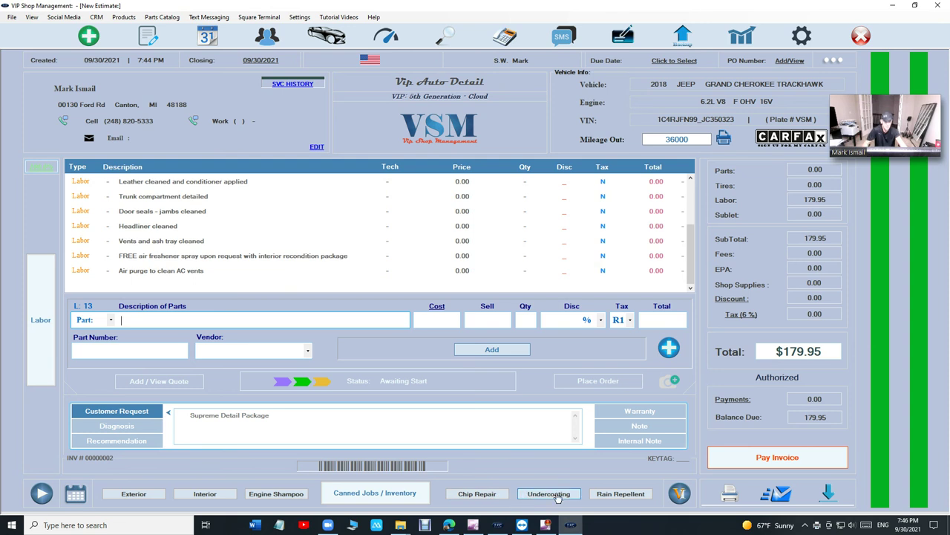
pyautogui.click(329, 211)
# - Create a new estimate for the existing customer's 2018 Jeep via a customer name search
pyautogui.click(88, 35)
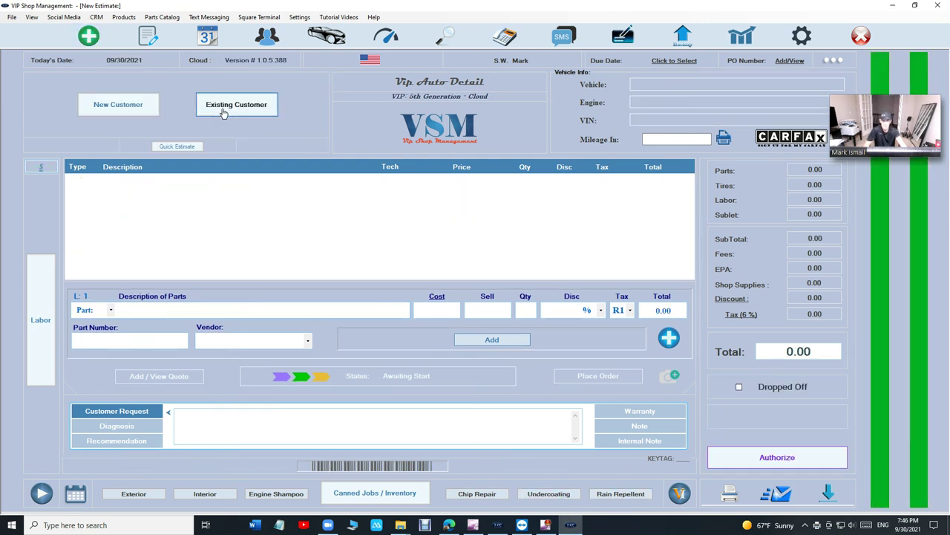
pyautogui.click(224, 111)
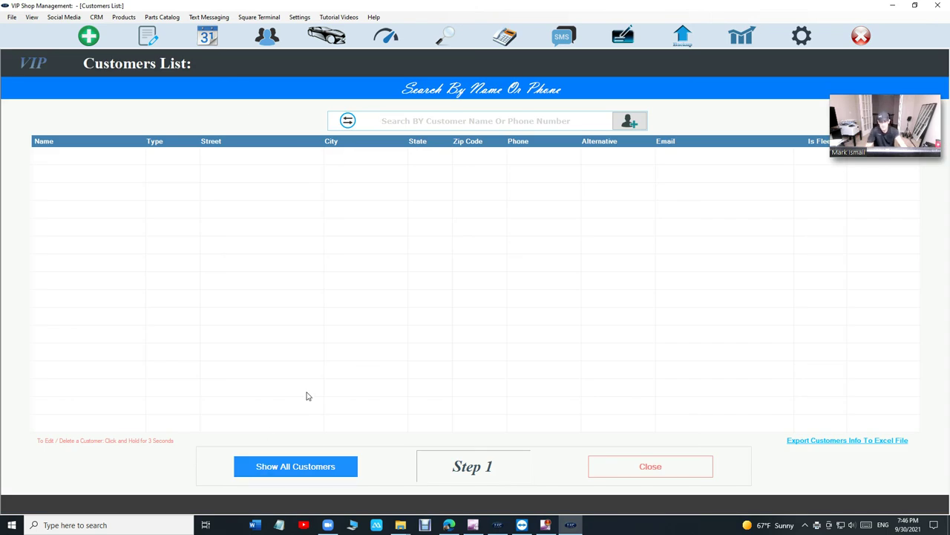
pyautogui.write('mark')
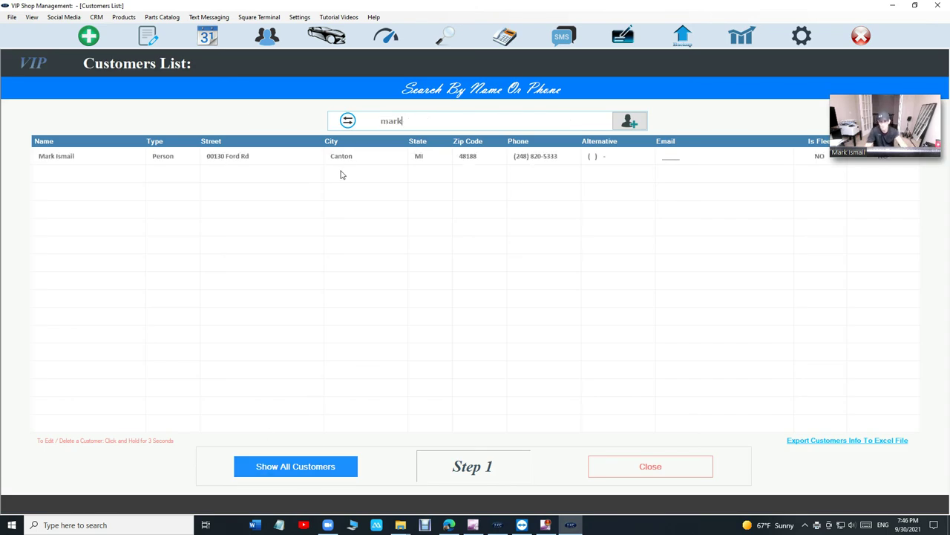
pyautogui.click(346, 157)
pyautogui.click(374, 161)
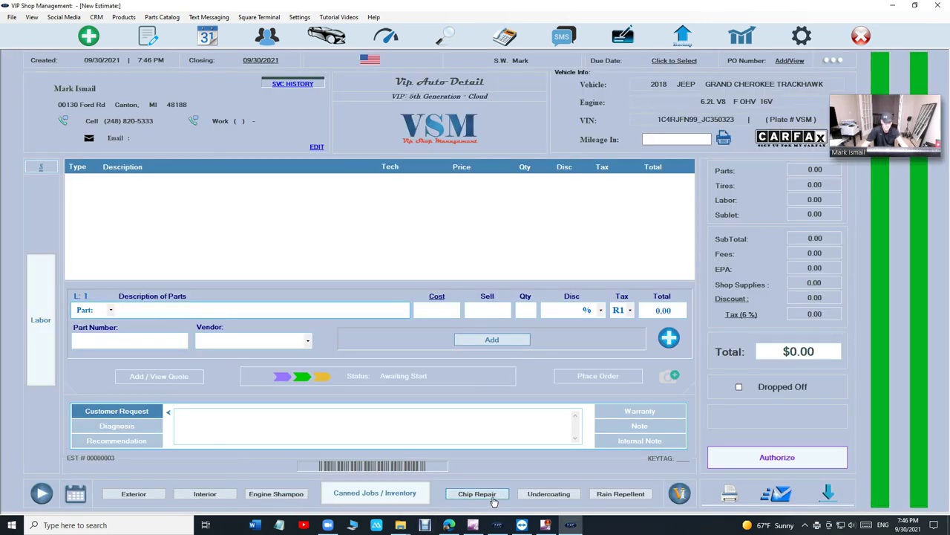
# - Add Exterior wash, Undercoating and Aquapel Rain Repellent quick jobs, totalling $199.90
pyautogui.click(145, 495)
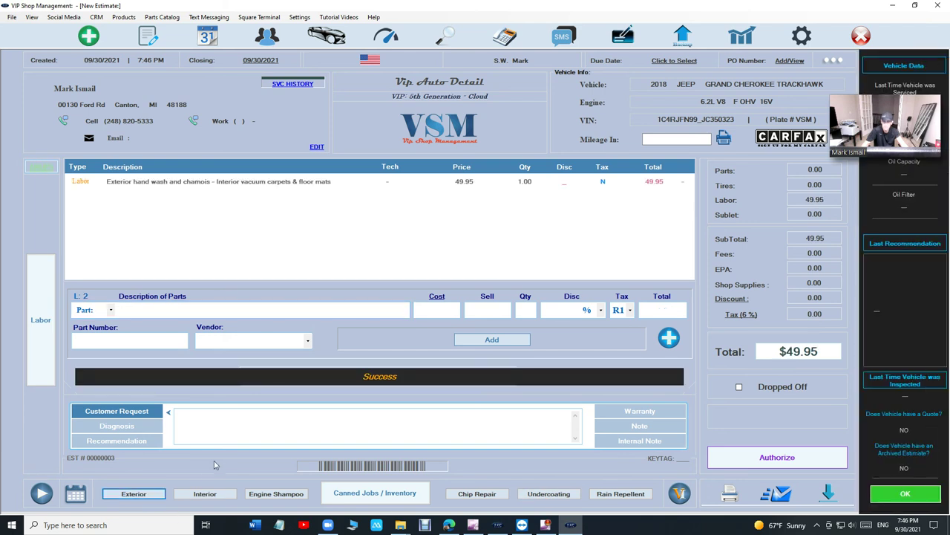
pyautogui.click(553, 495)
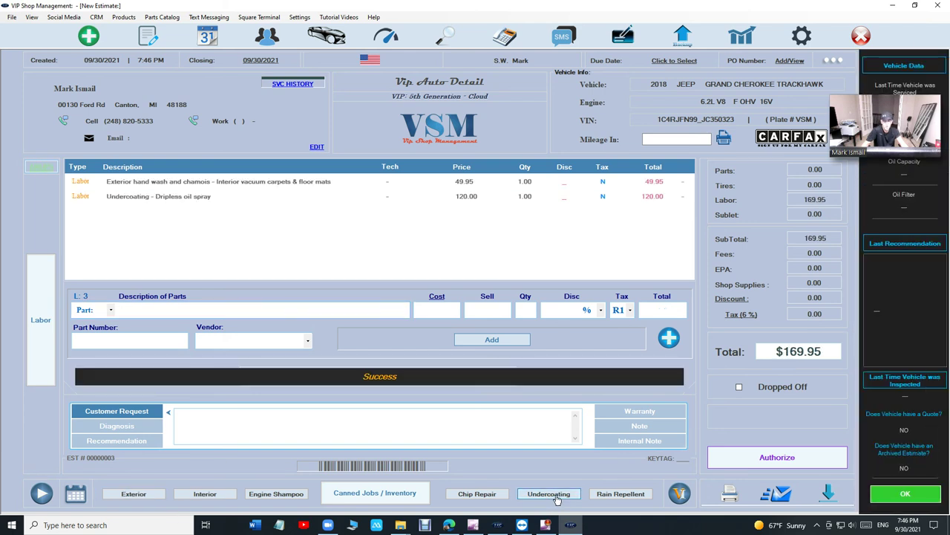
pyautogui.click(606, 496)
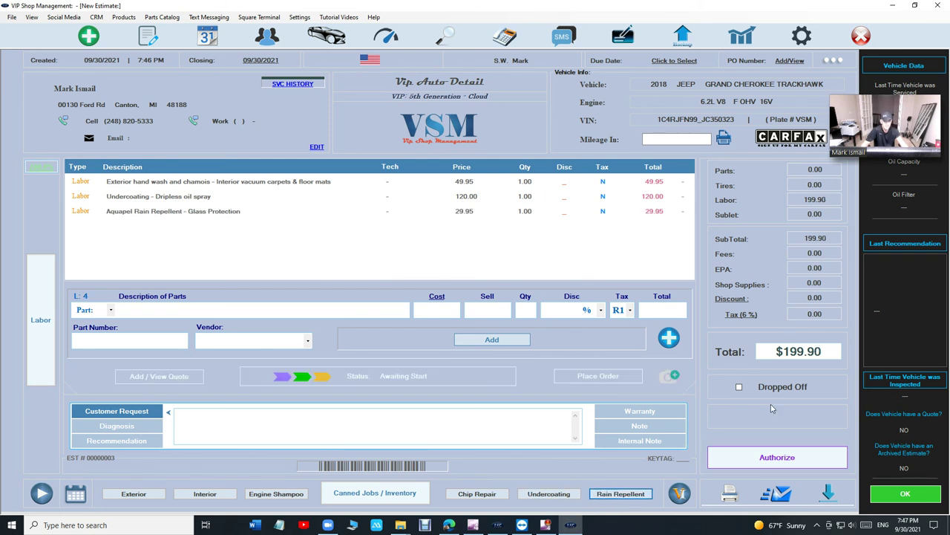
pyautogui.click(735, 489)
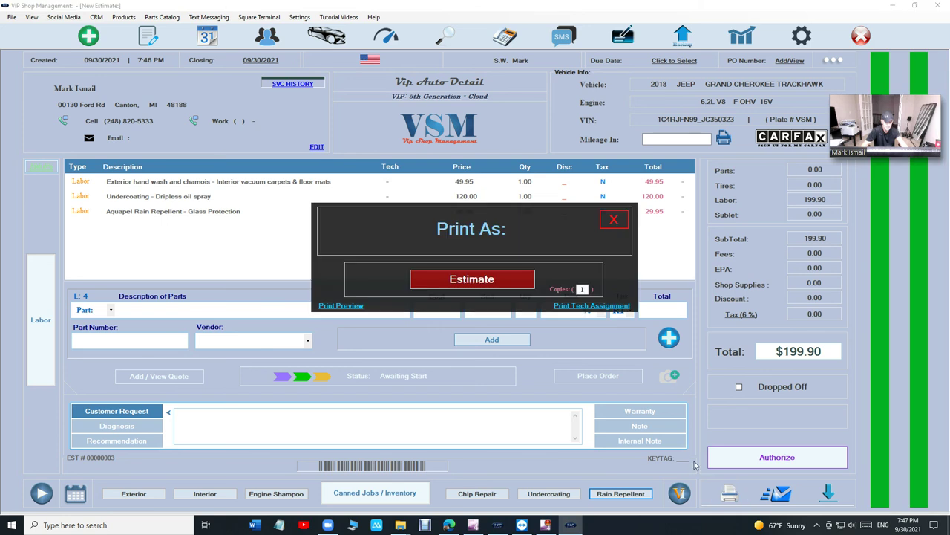
pyautogui.click(341, 306)
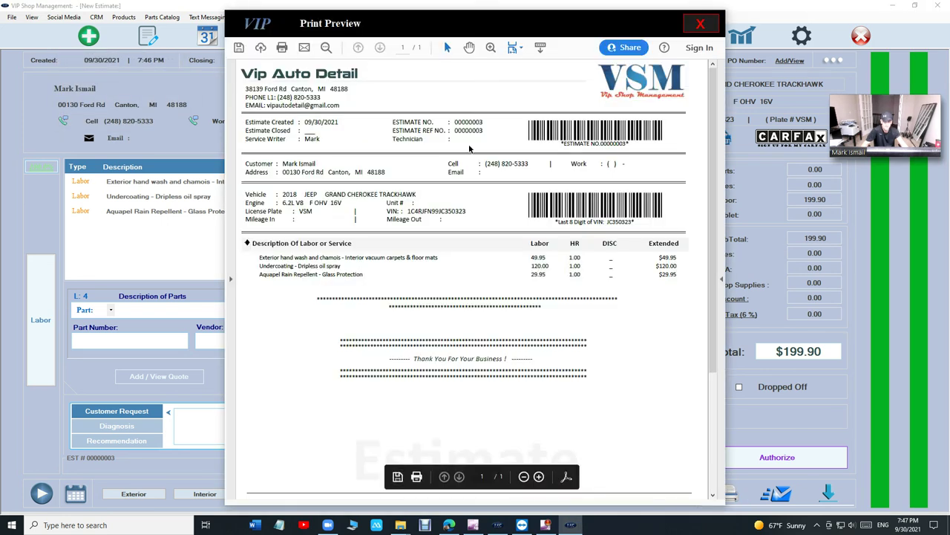
pyautogui.scroll(-2, 472, 158)
pyautogui.scroll(-3, 472, 157)
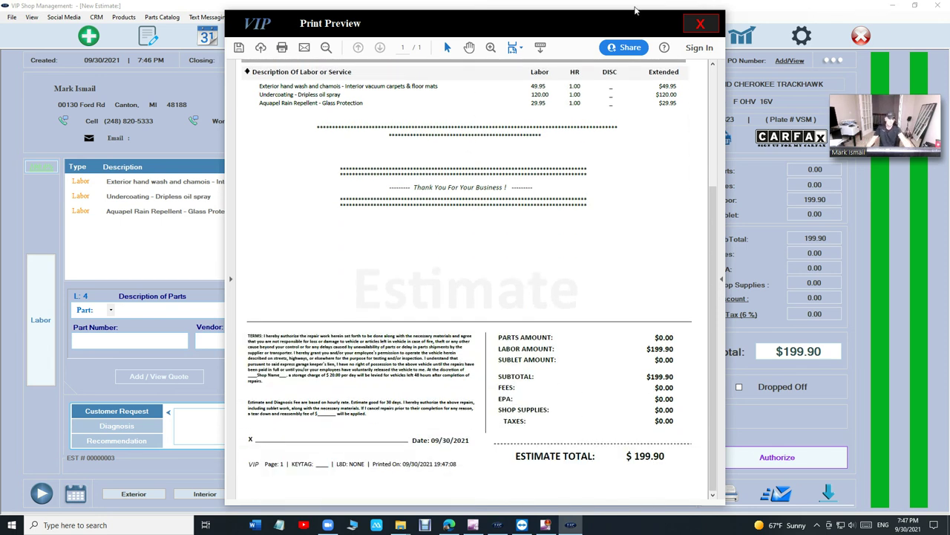
pyautogui.click(697, 26)
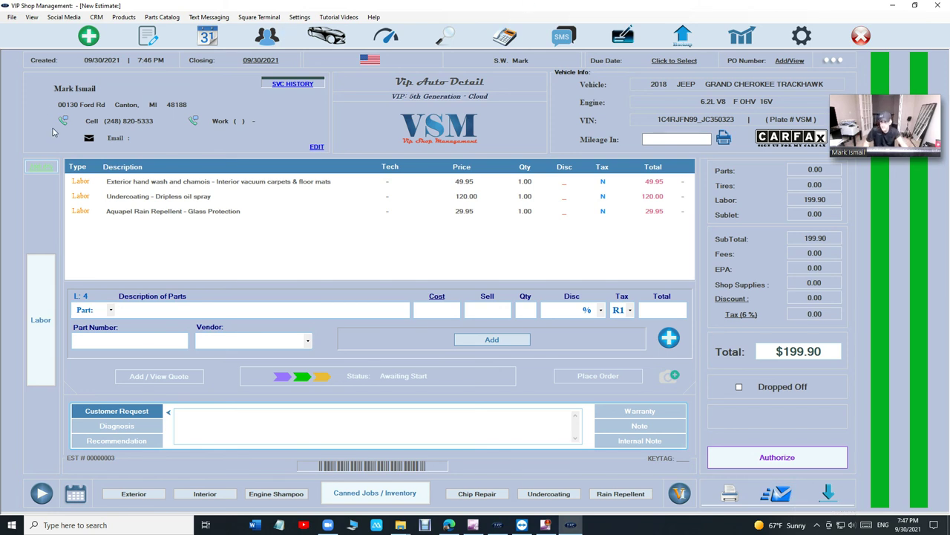
pyautogui.click(65, 121)
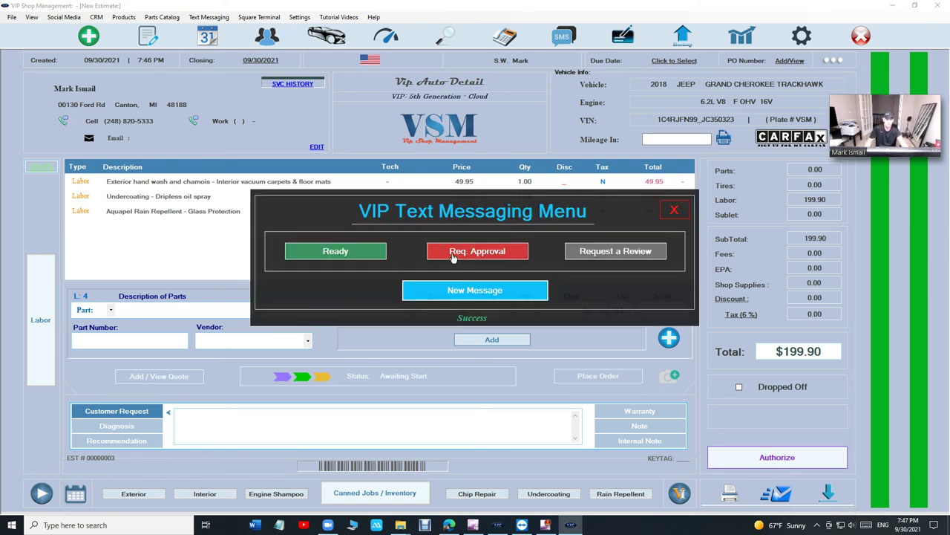
pyautogui.click(370, 253)
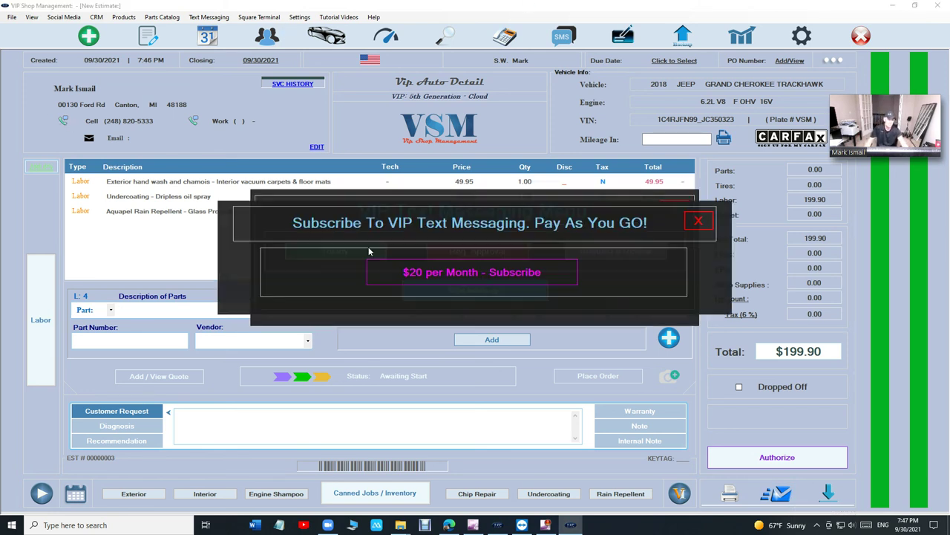
pyautogui.click(699, 221)
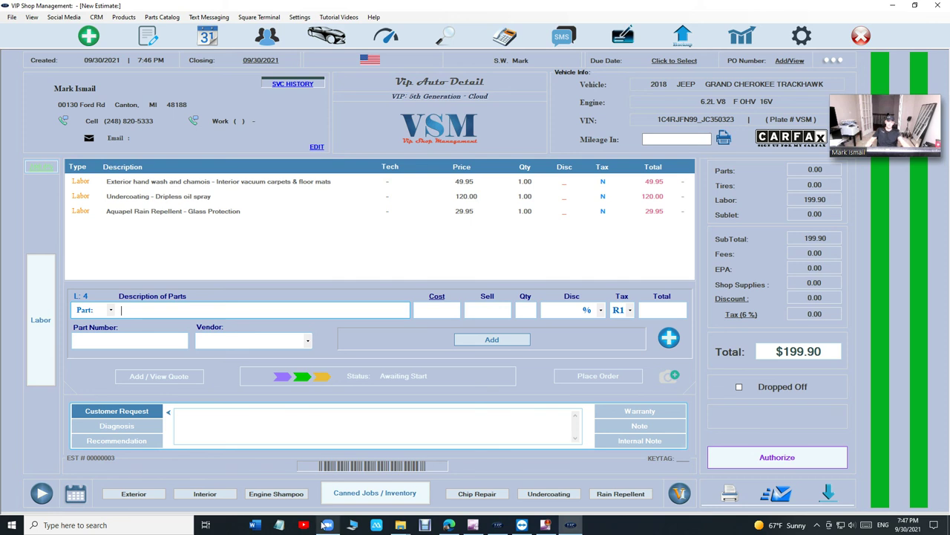
pyautogui.moveTo(325, 525)
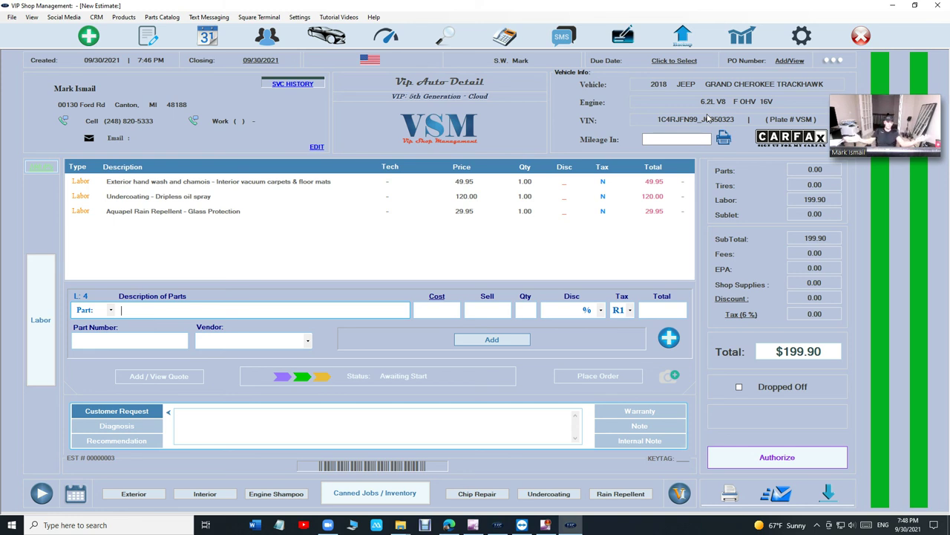
# - Open the September 2021 Balance Sheet, auto-populate canned expenses, and close it showing $49.95 net profit
pyautogui.click(742, 36)
pyautogui.click(392, 331)
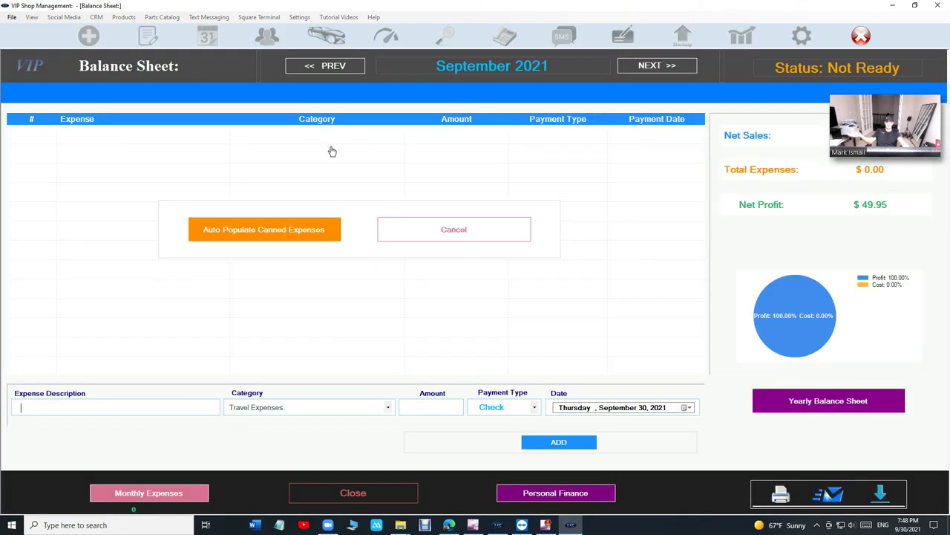
pyautogui.click(175, 496)
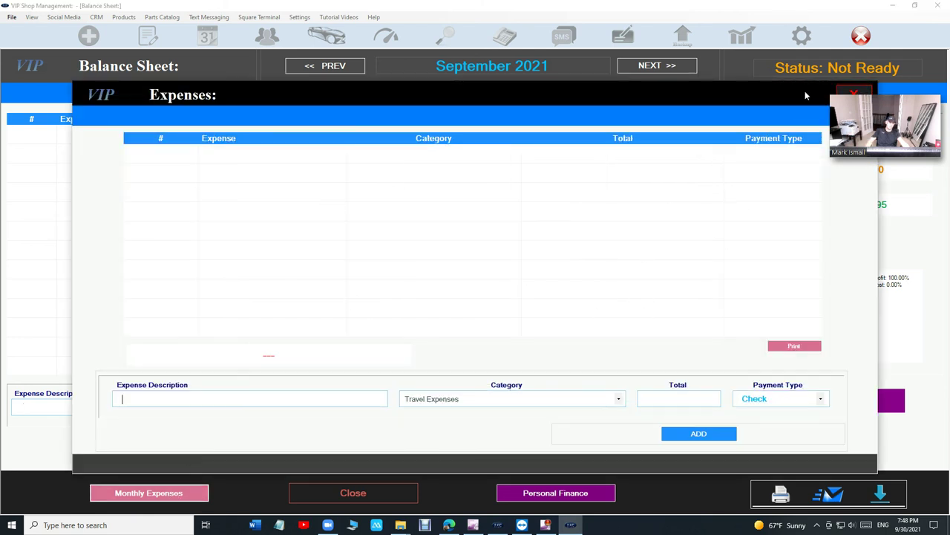
pyautogui.click(856, 97)
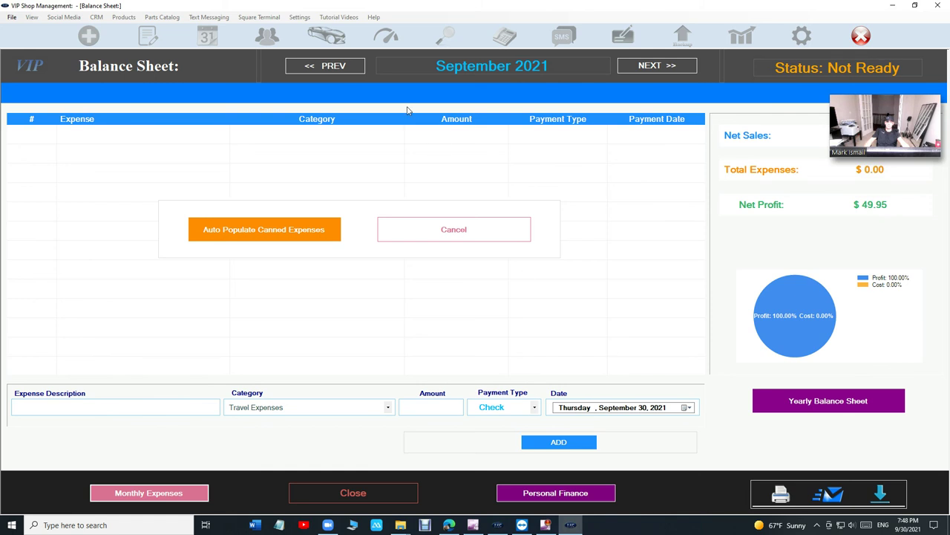
pyautogui.click(400, 494)
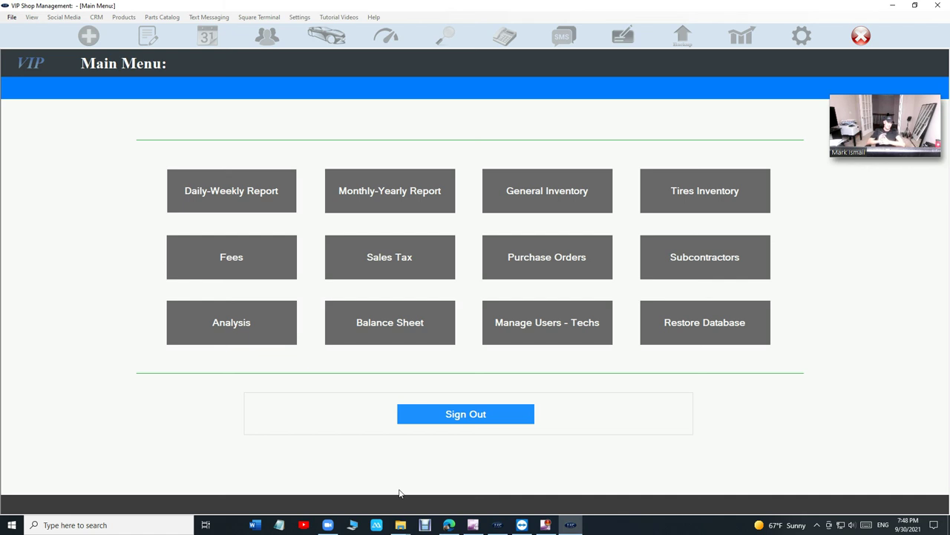
# - Sign out of the reports area to return to a blank New Estimate totalling 0.00
pyautogui.click(458, 416)
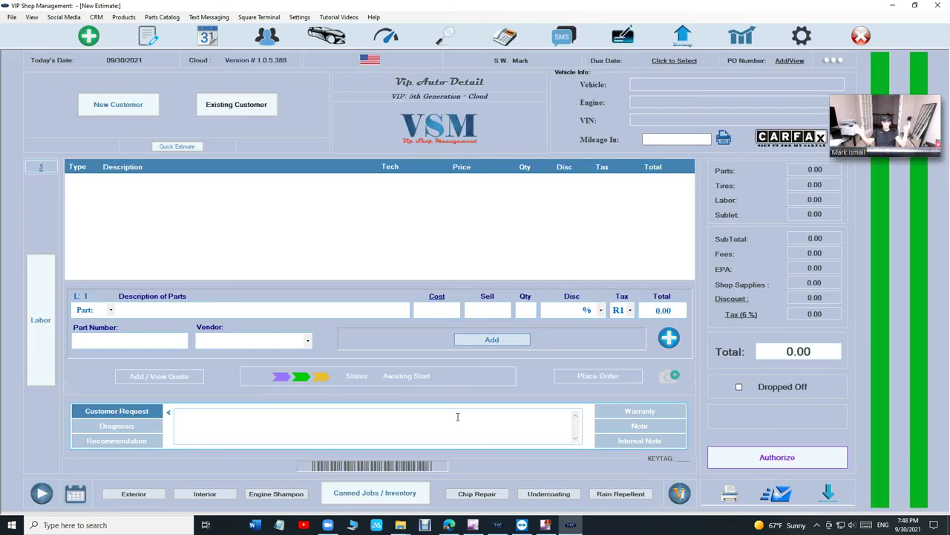